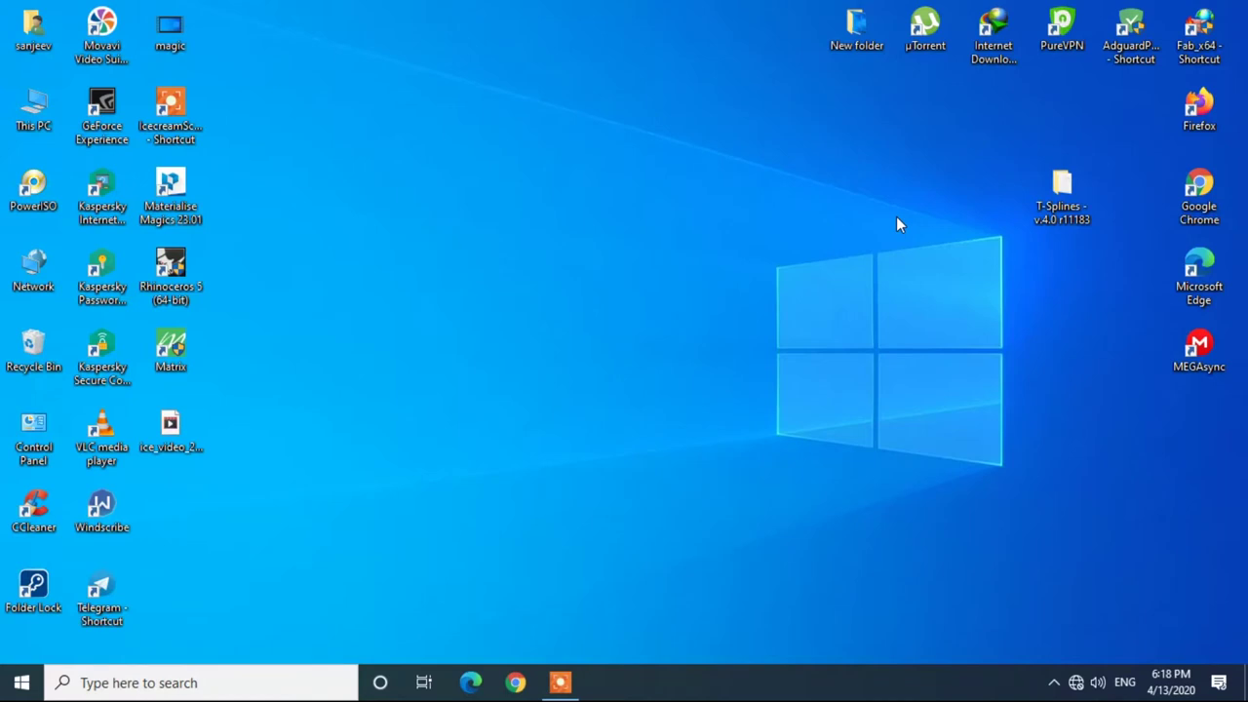
- Run Setup from the T-Splines - v.4.0.r11183 subfolder of the desktop's T-Splines folder and start the installation
double_click(1062, 190)
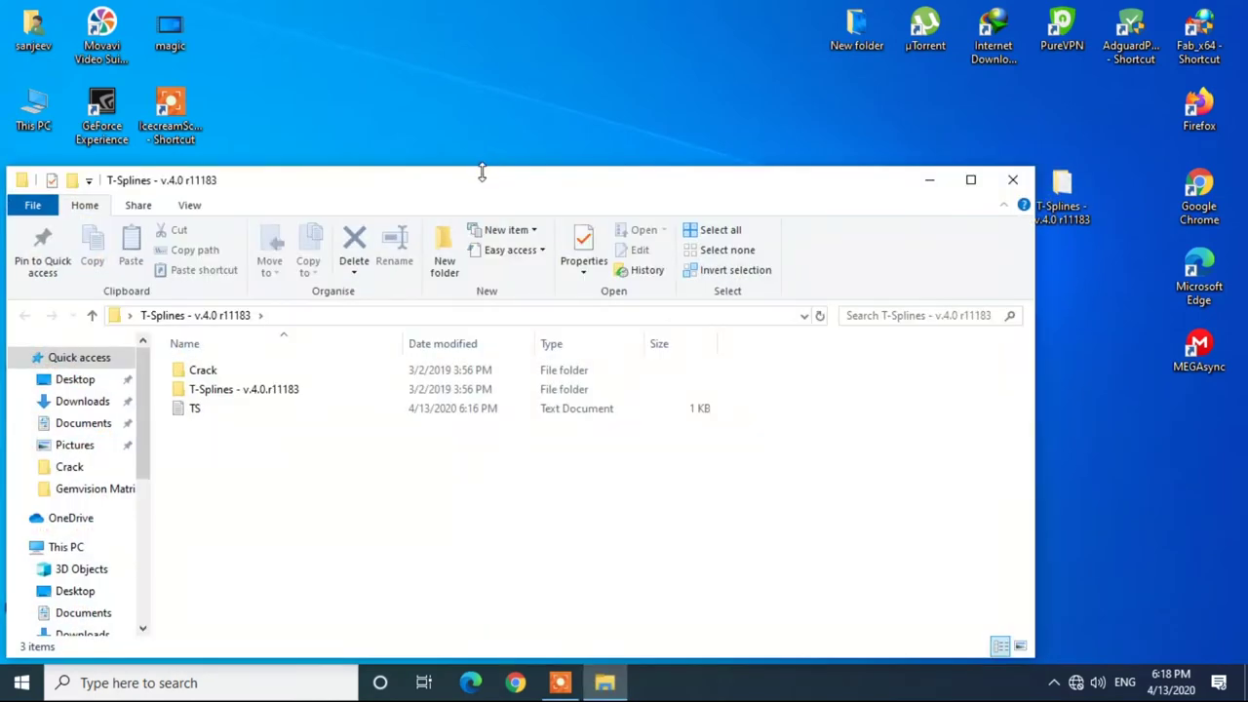
left_click_drag(482, 171, 624, 56)
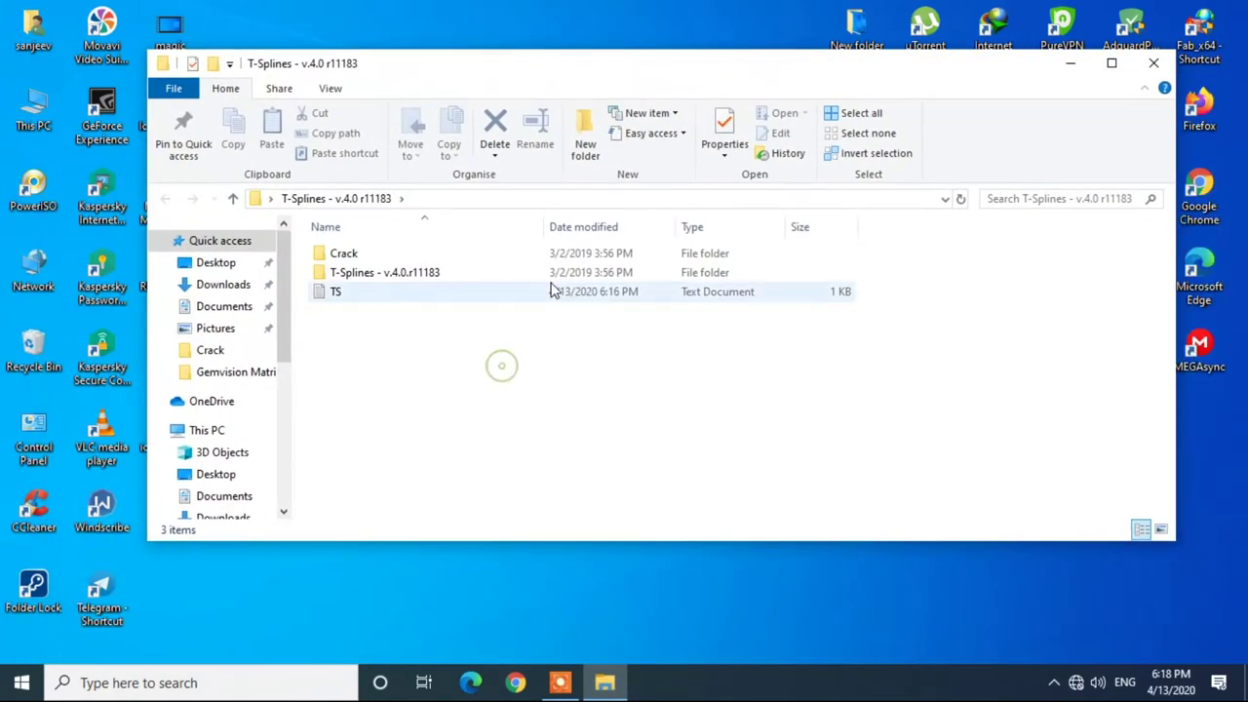
double_click(438, 272)
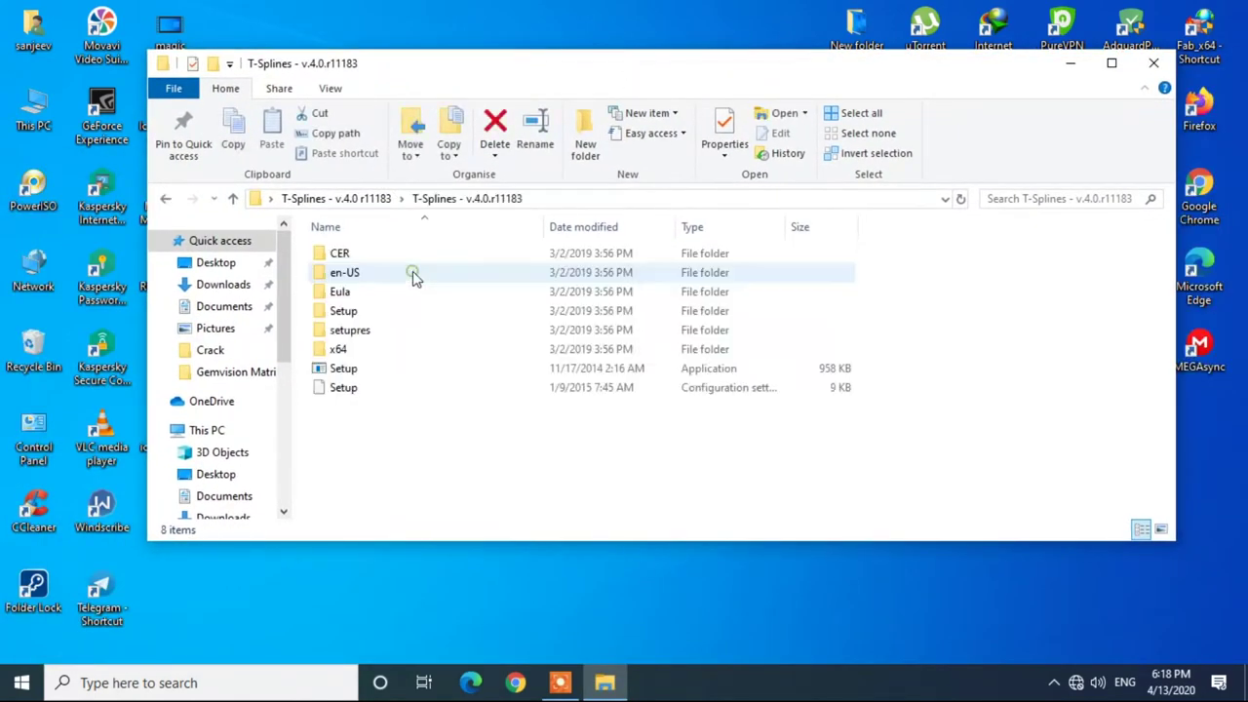
double_click(342, 369)
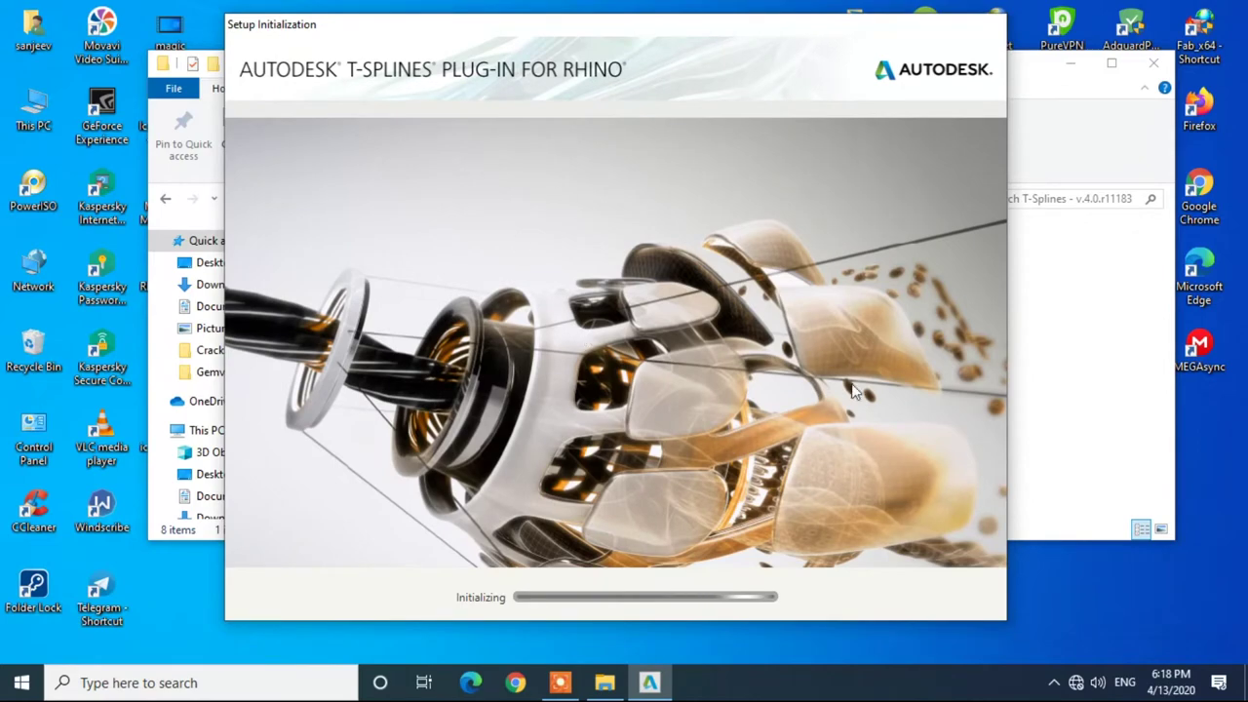
left_click(790, 504)
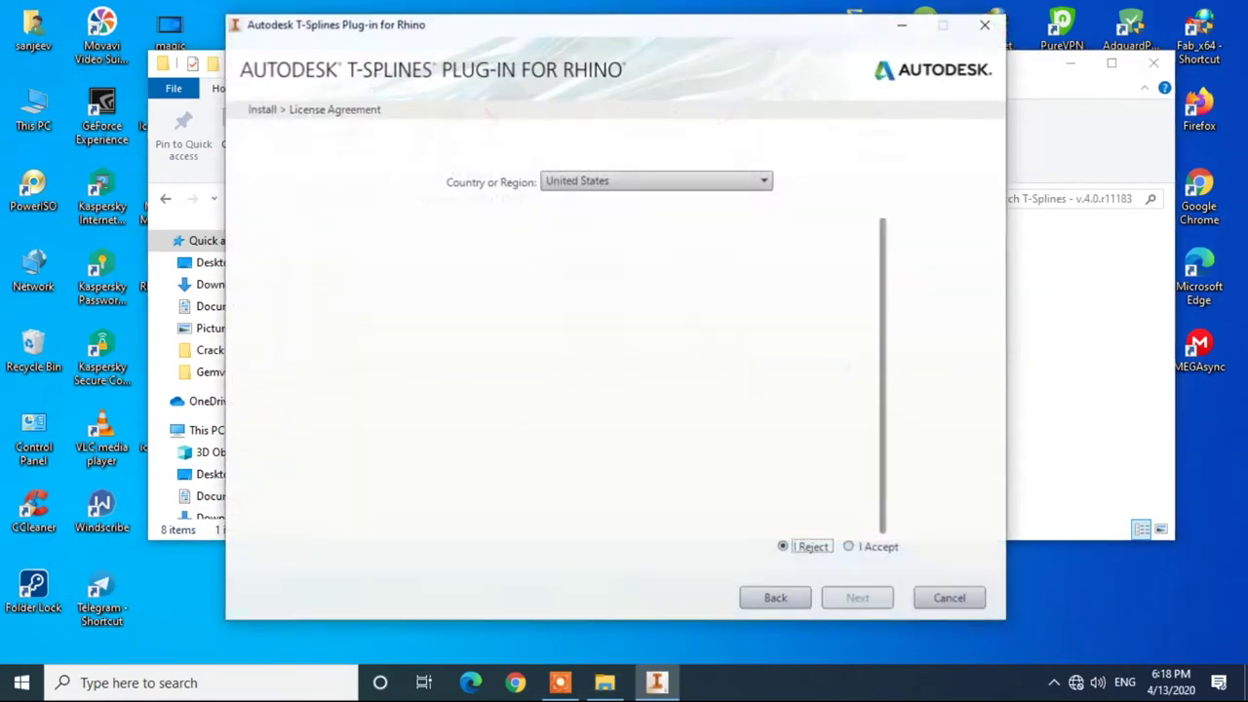
- Choose the country or region, accept the license agreement and continue to the product information
left_click(650, 179)
scroll(629, 235, "up", 4)
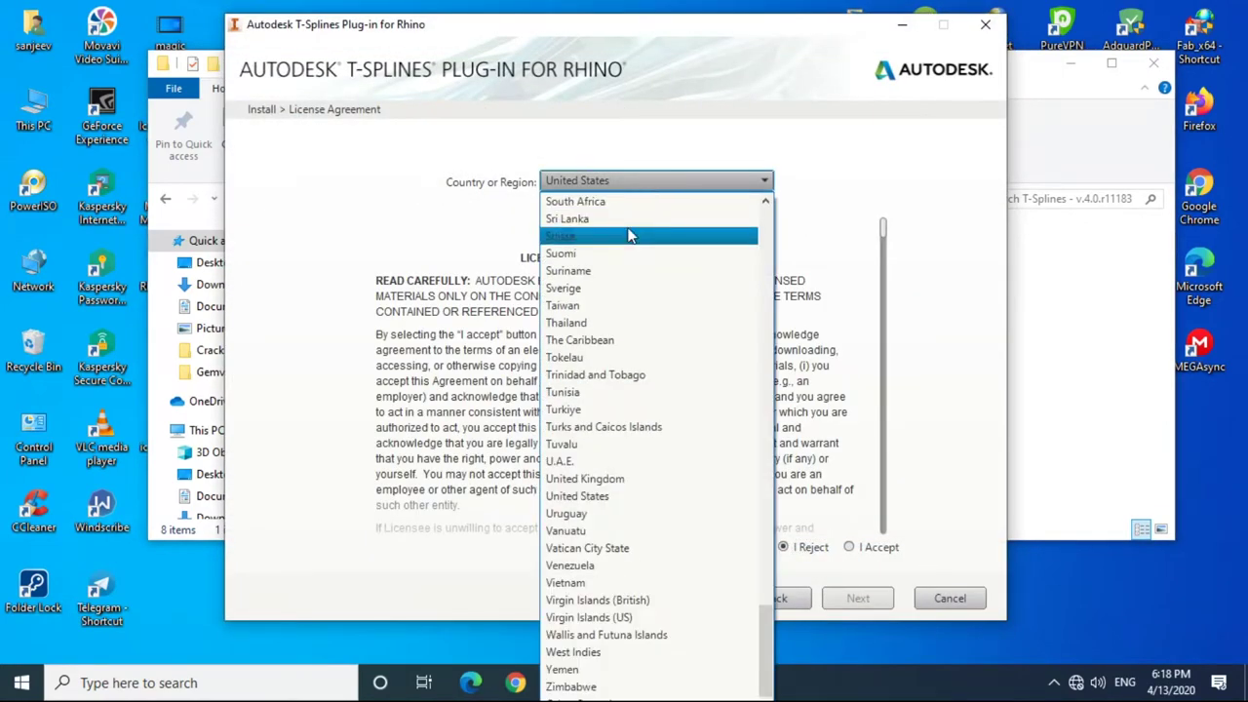
scroll(629, 235, "up", 15)
left_click(629, 216)
left_click(849, 547)
left_click(860, 599)
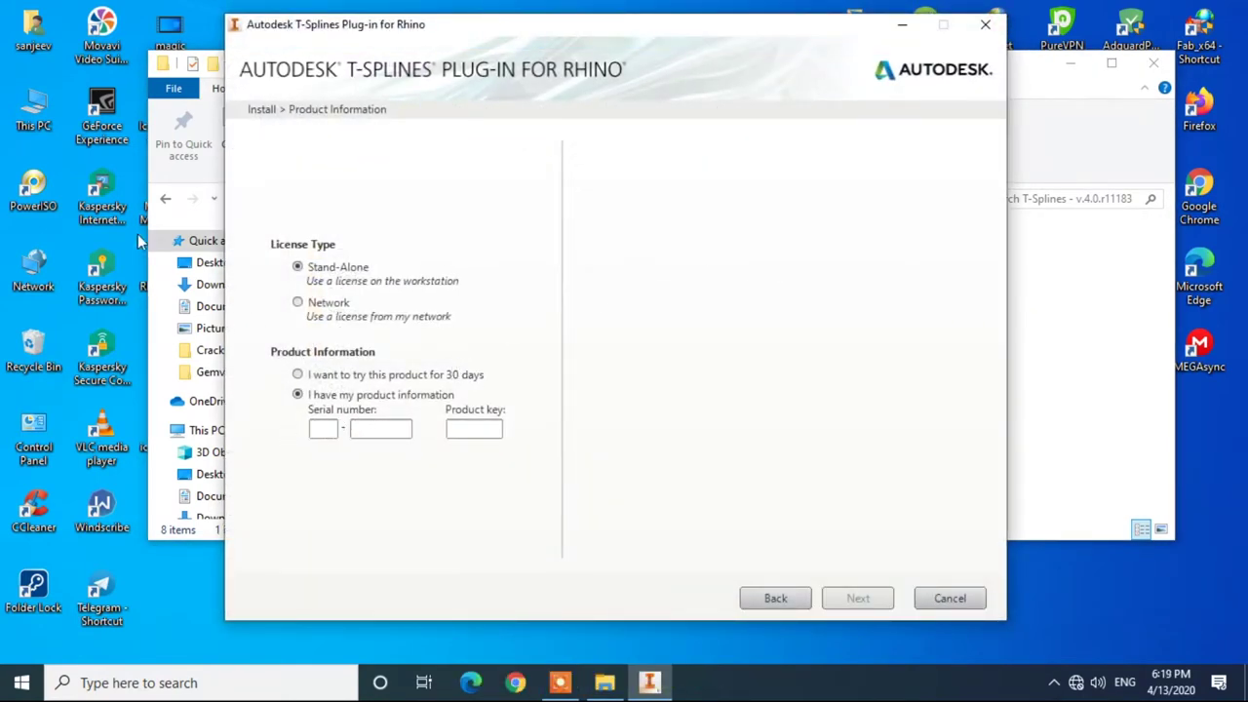
- Move the installer window aside and open the TS text file from the main T-Splines folder
left_click_drag(419, 38, 734, 78)
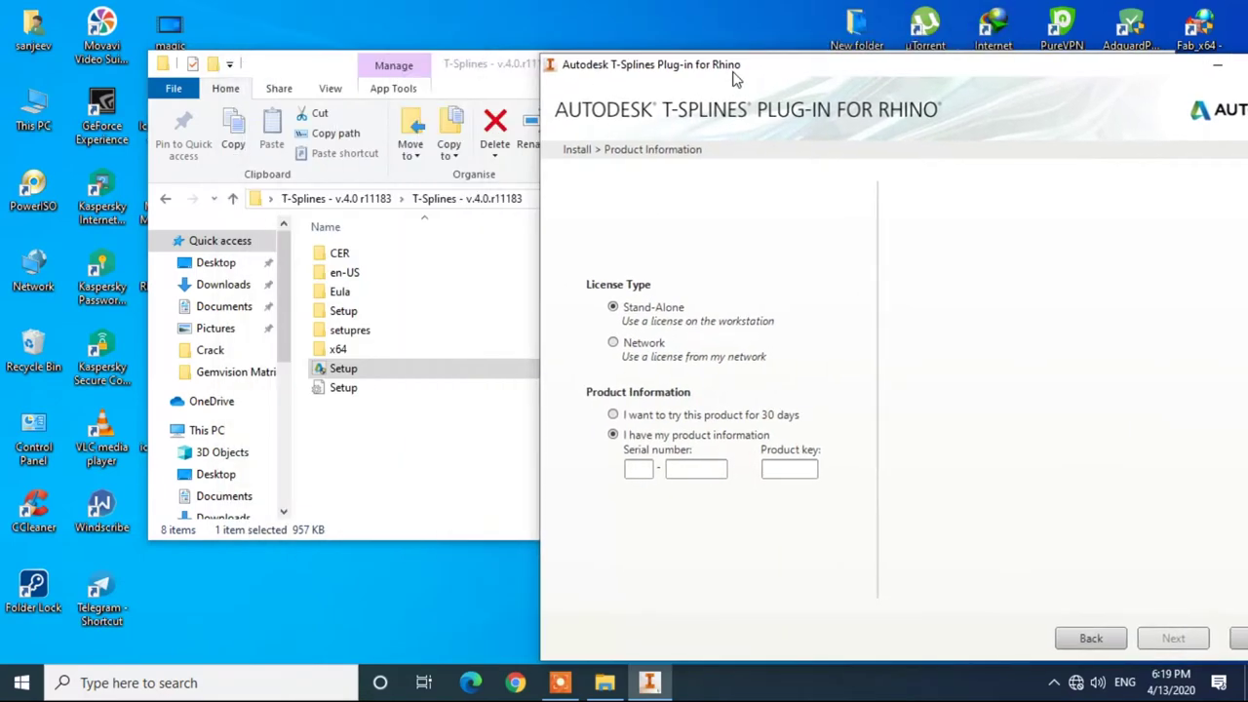
left_click(165, 198)
double_click(406, 299)
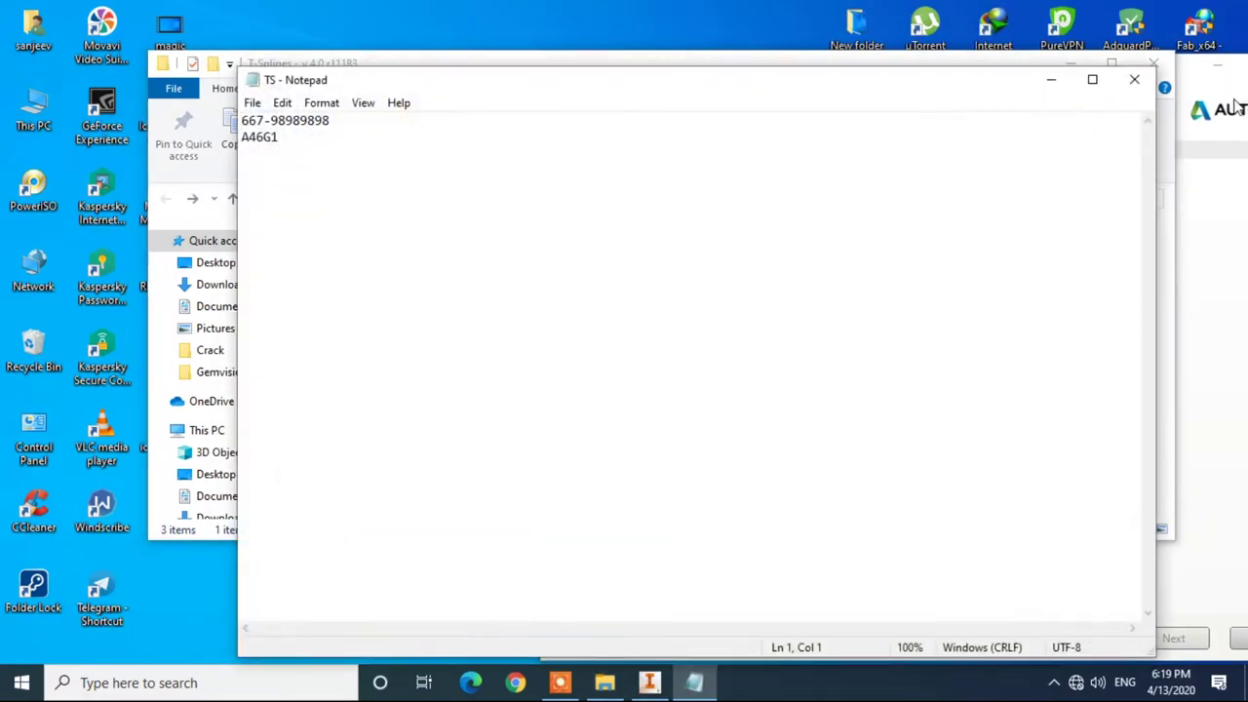
- Copy both parts of the serial number from the TS text file into the installer's Serial number fields
key("alt+Tab")
left_click(264, 120)
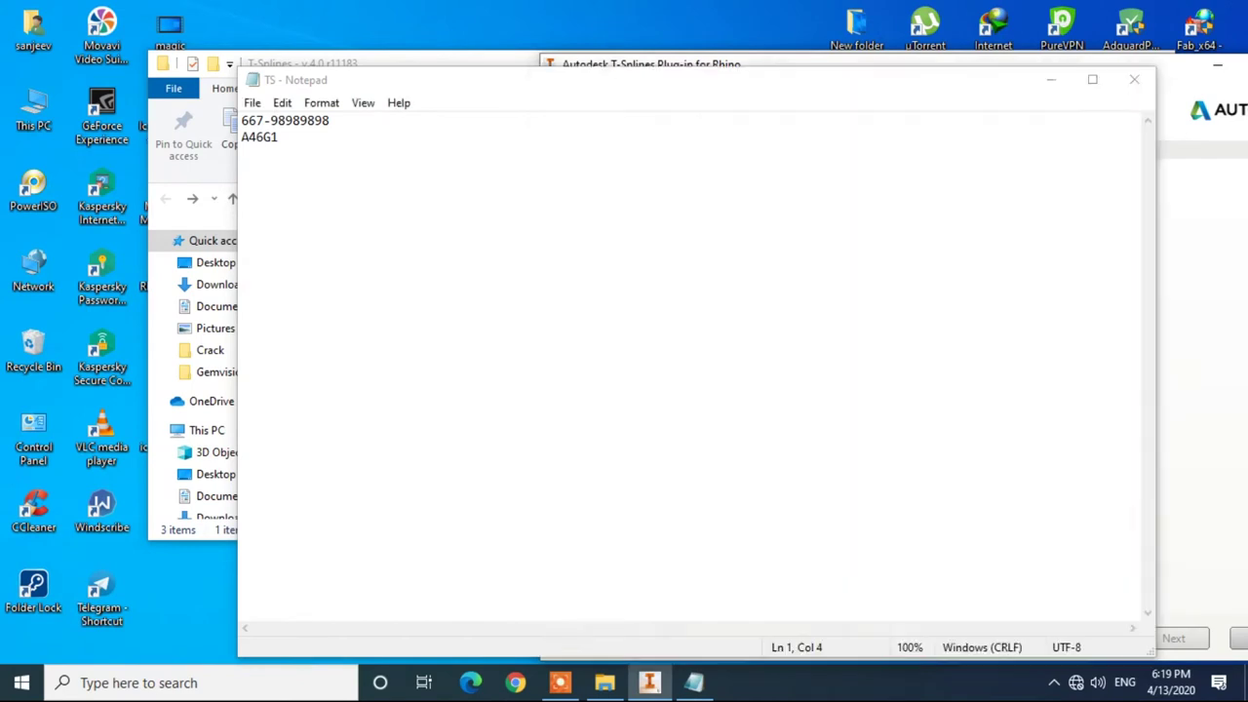
left_click_drag(264, 119, 241, 120)
left_click(1237, 193)
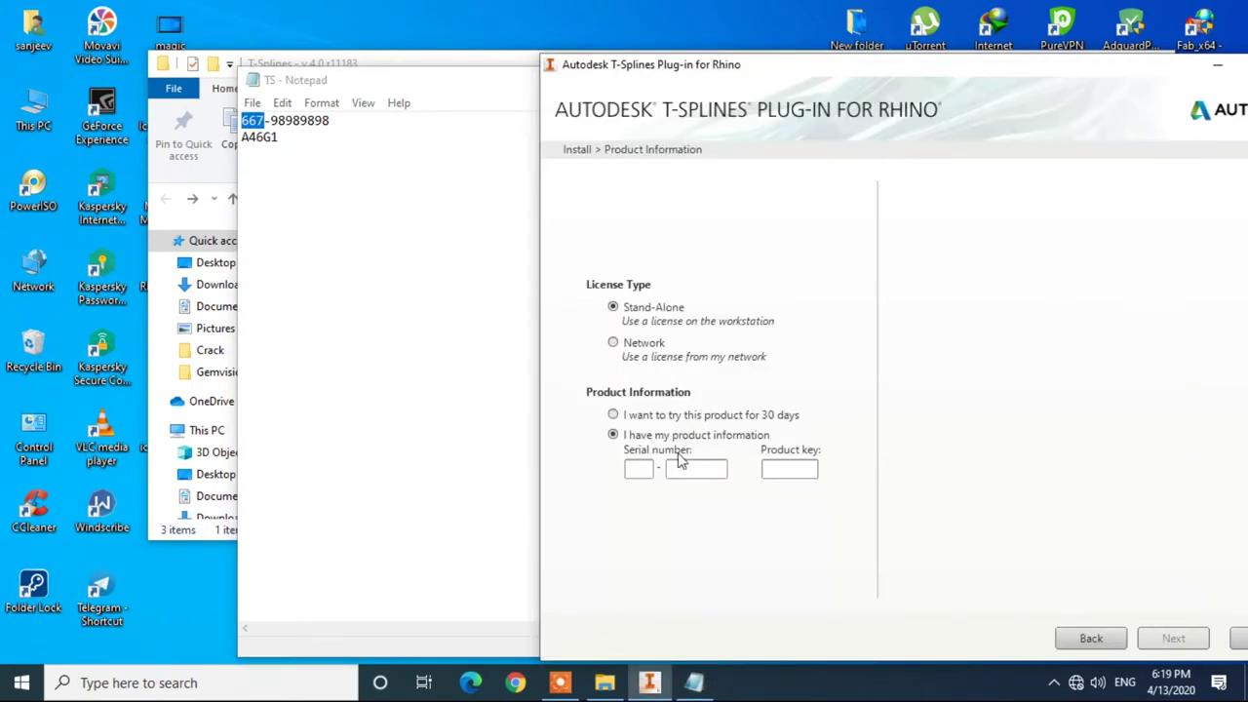
key("alt+Tab")
left_click_drag(329, 120, 271, 120)
key("ctrl+c")
left_click(1180, 243)
key("ctrl+v")
- Copy the product key from the TS text file into the installer's Product key field
key("alt+Tab")
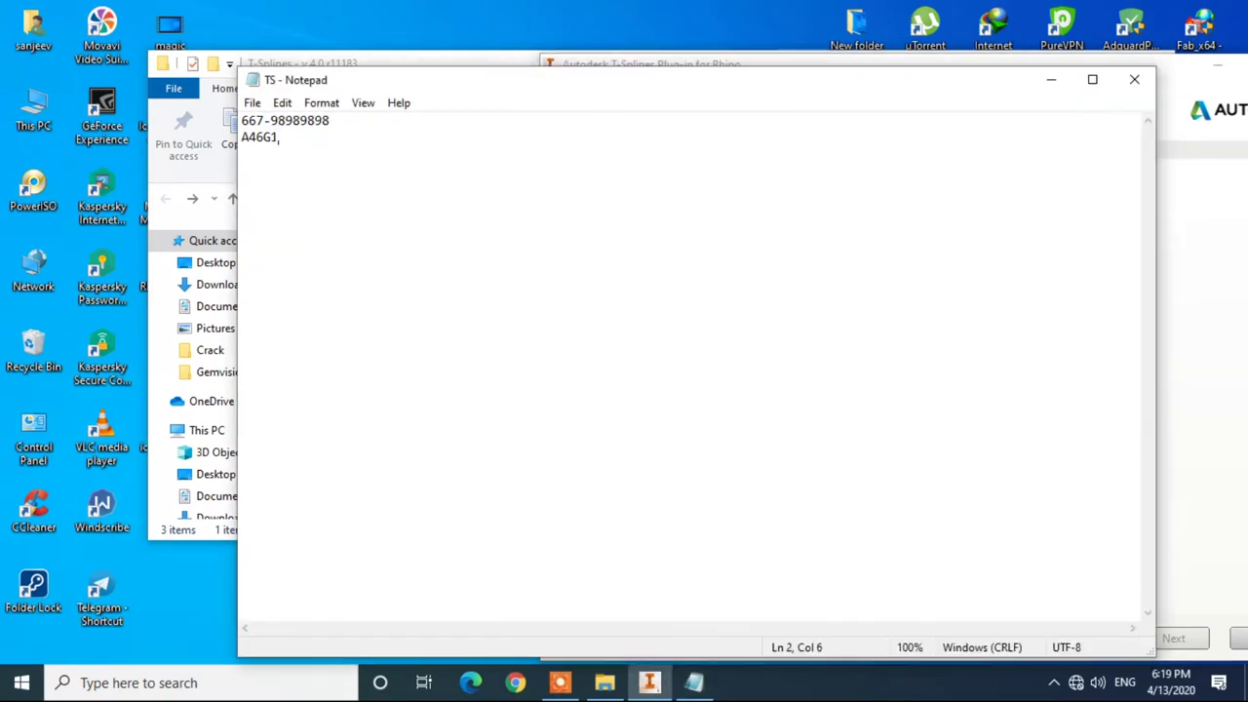
left_click_drag(278, 136, 227, 142)
key("ctrl+c")
left_click(1205, 266)
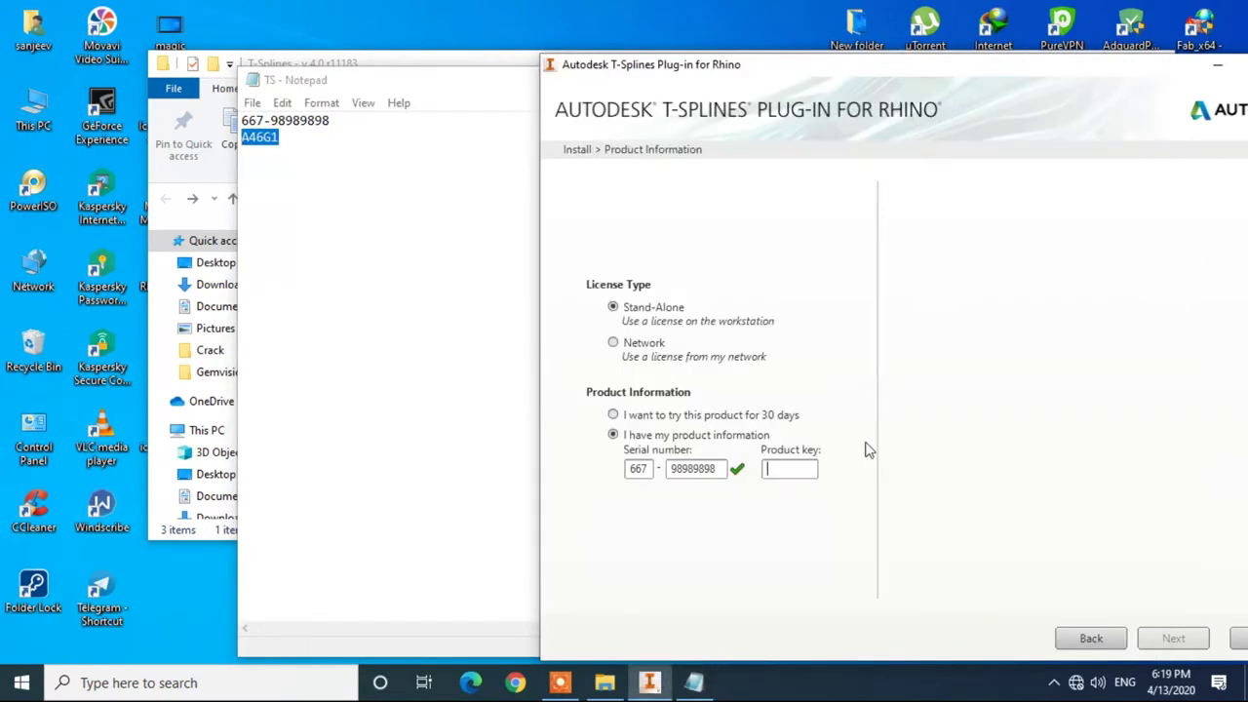
key("ctrl+v")
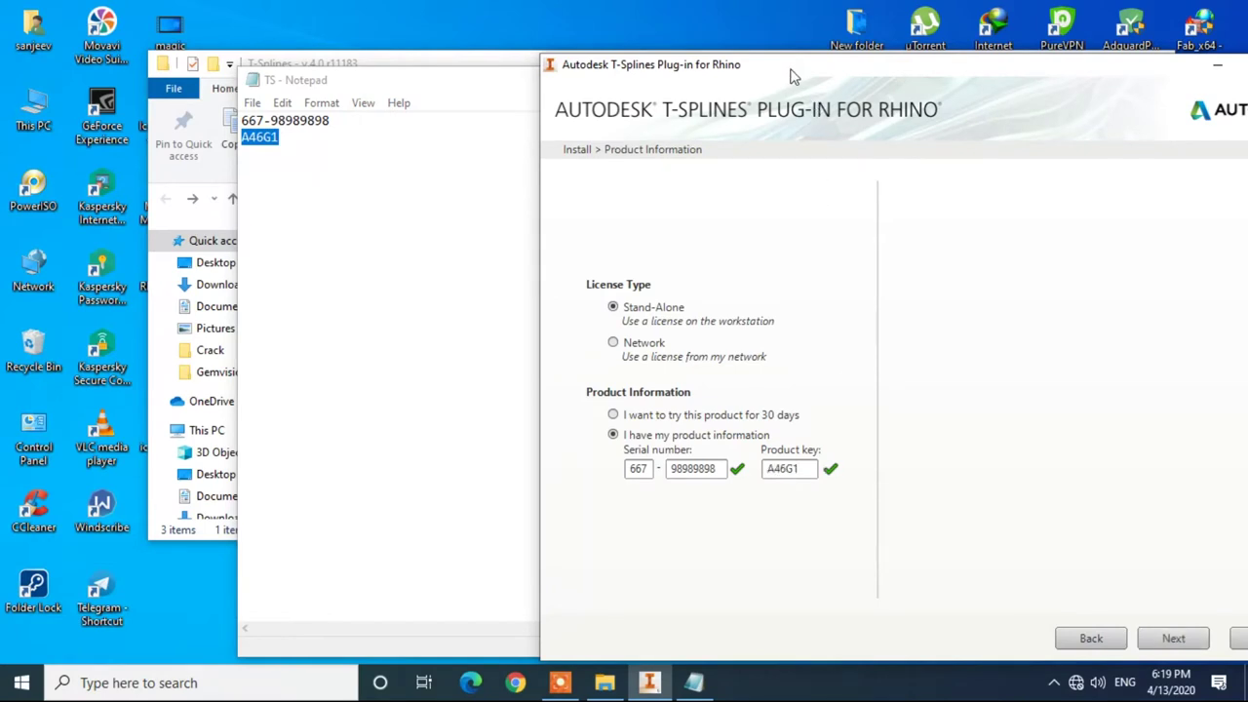
left_click_drag(794, 72, 553, 38)
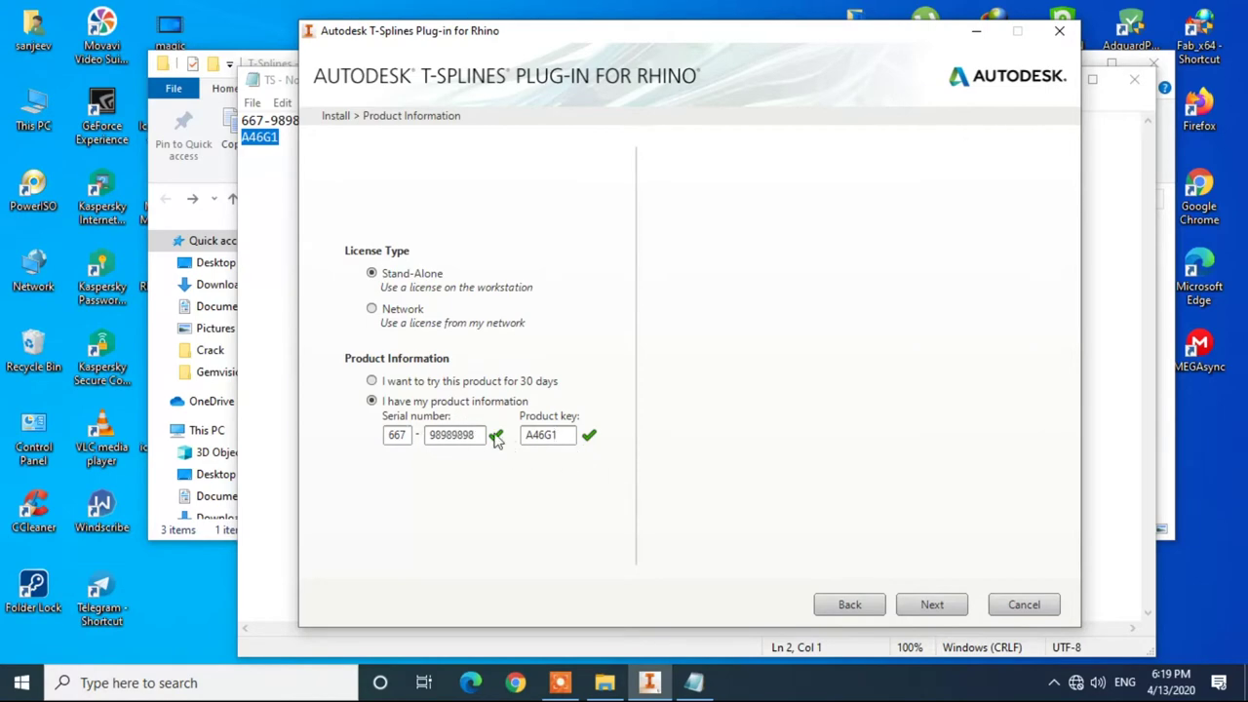
- Install the Autodesk T-Splines Plug-in for Rhino (x64) and finish the setup
left_click(938, 609)
left_click(944, 606)
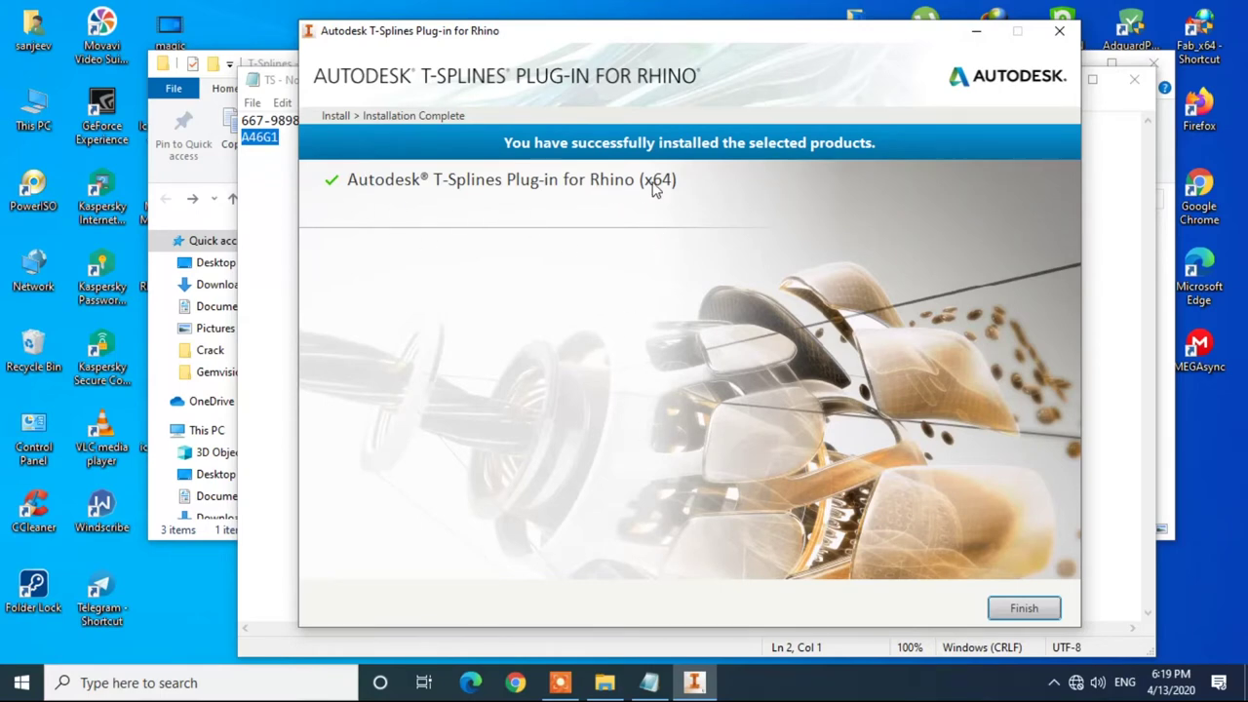
left_click(1024, 608)
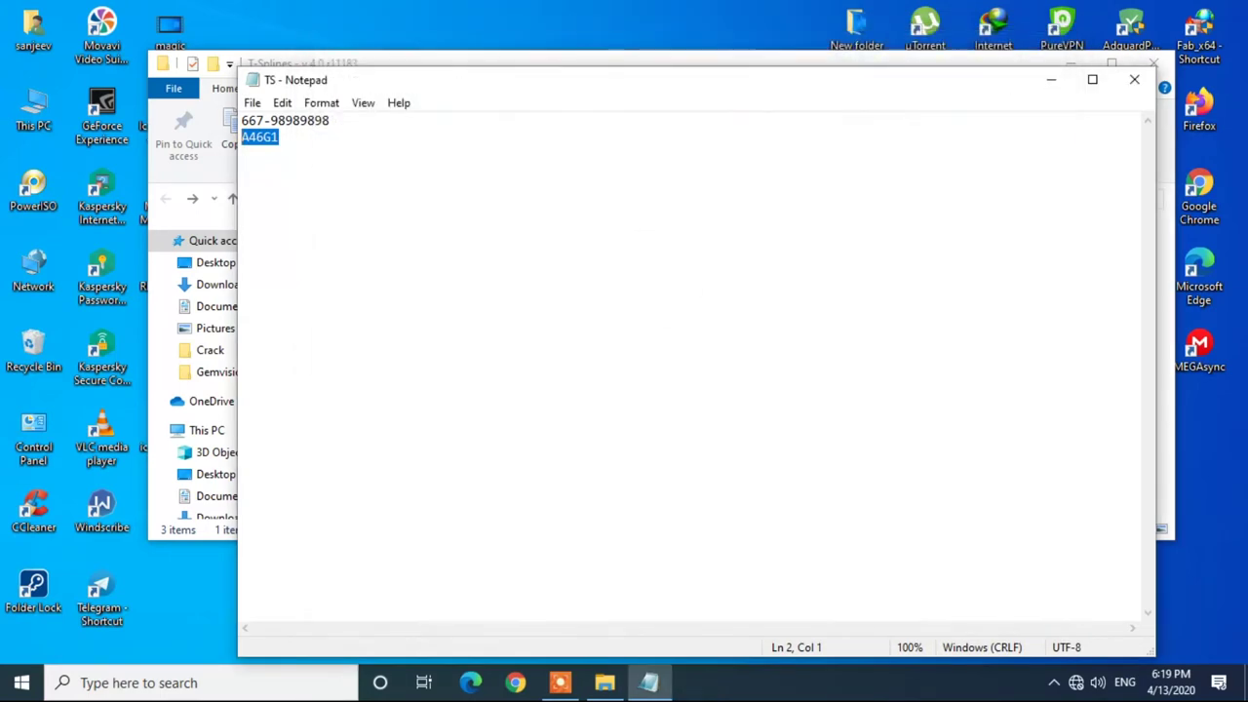
- Close the TS text file, copy the TSplines Rhino plug-in from the Crack folder and close the folder window
left_click(1137, 82)
left_click(598, 386)
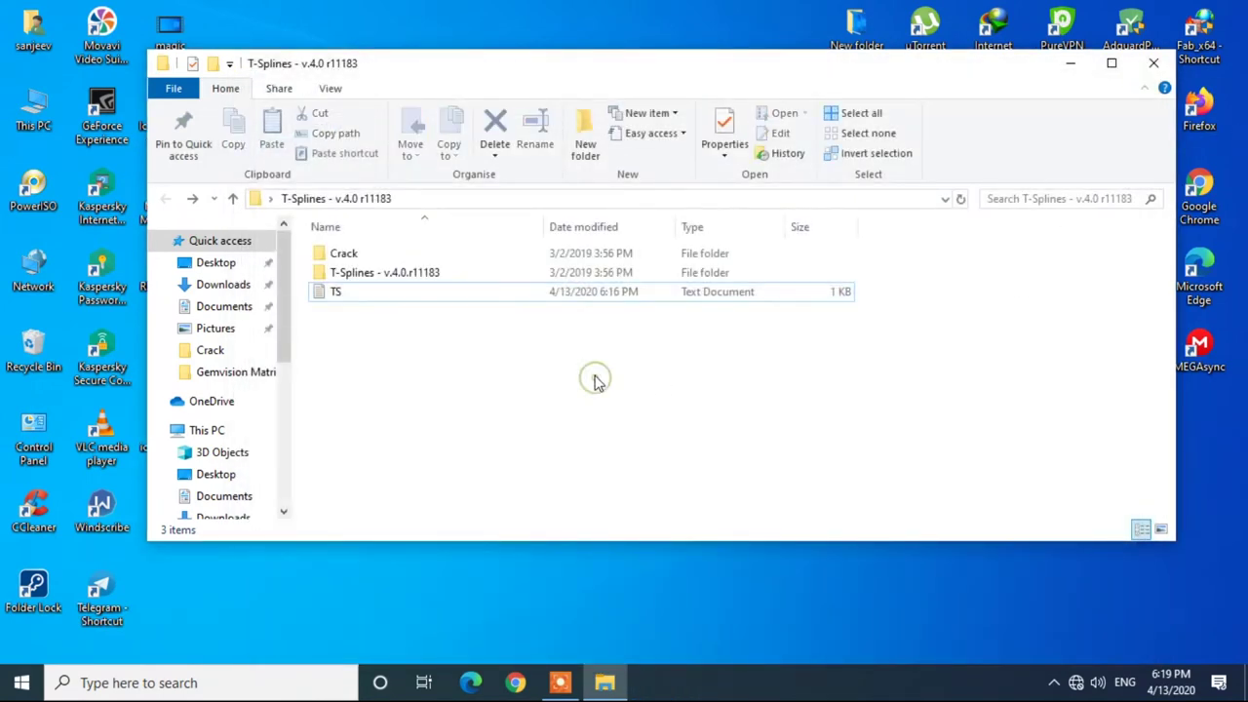
left_click_drag(442, 76, 612, 73)
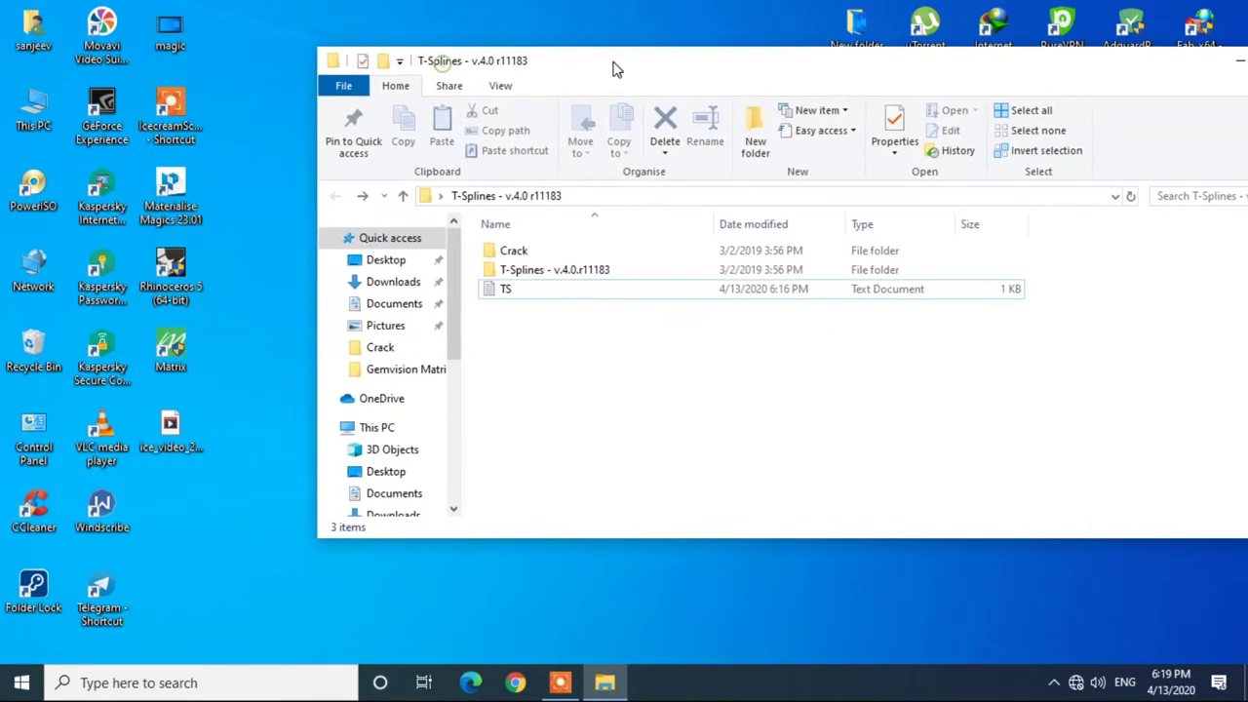
left_click(570, 256)
double_click(570, 254)
left_click(534, 257)
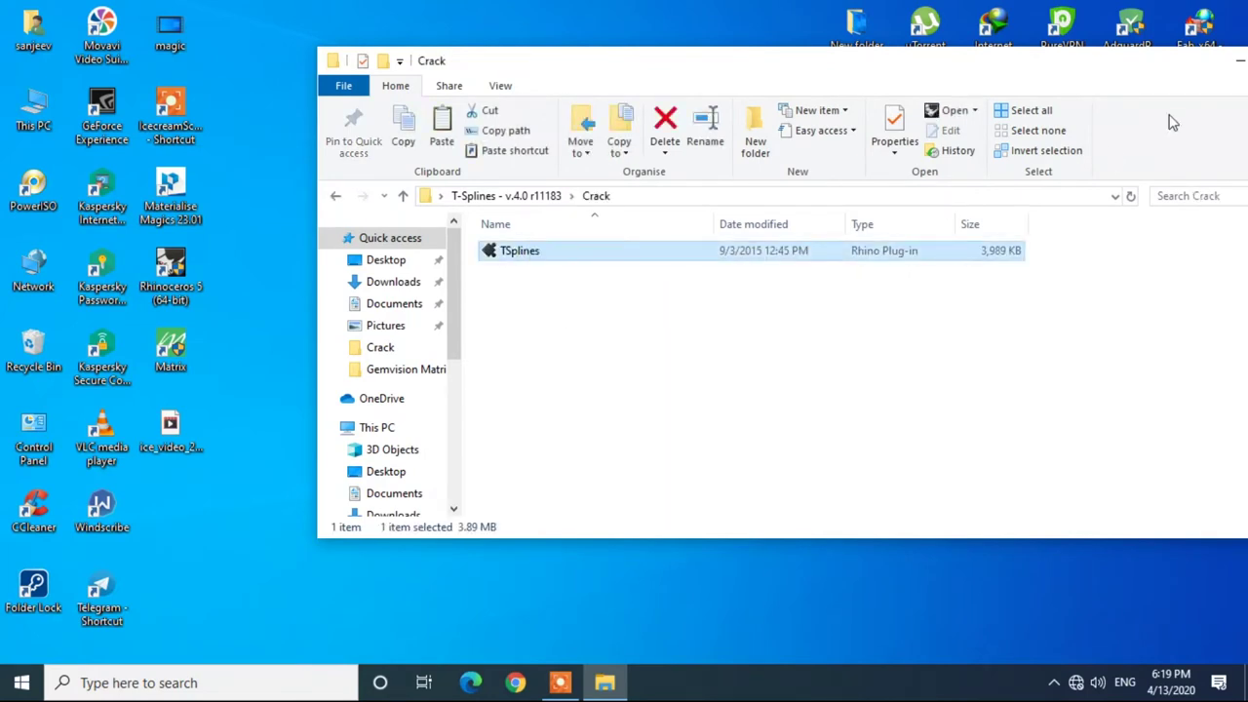
left_click_drag(1154, 72, 897, 109)
left_click(1068, 95)
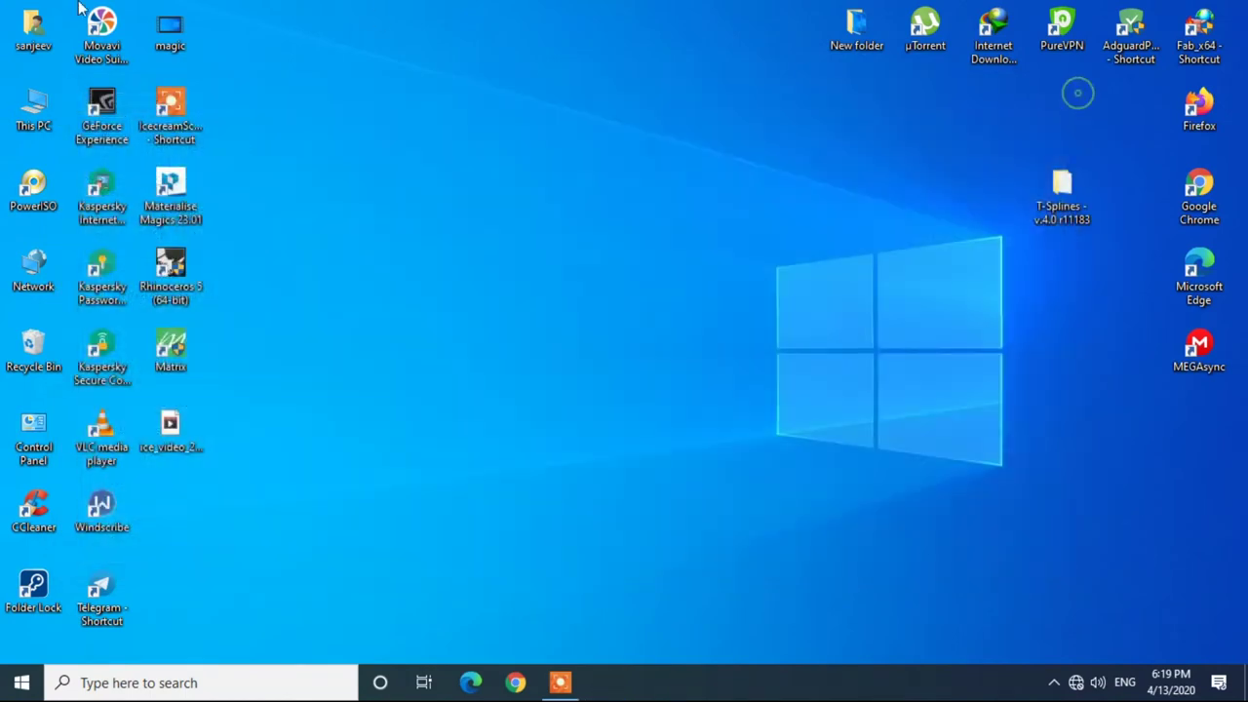
- Open Local Disk (C:) from This PC and maximize its window
double_click(35, 121)
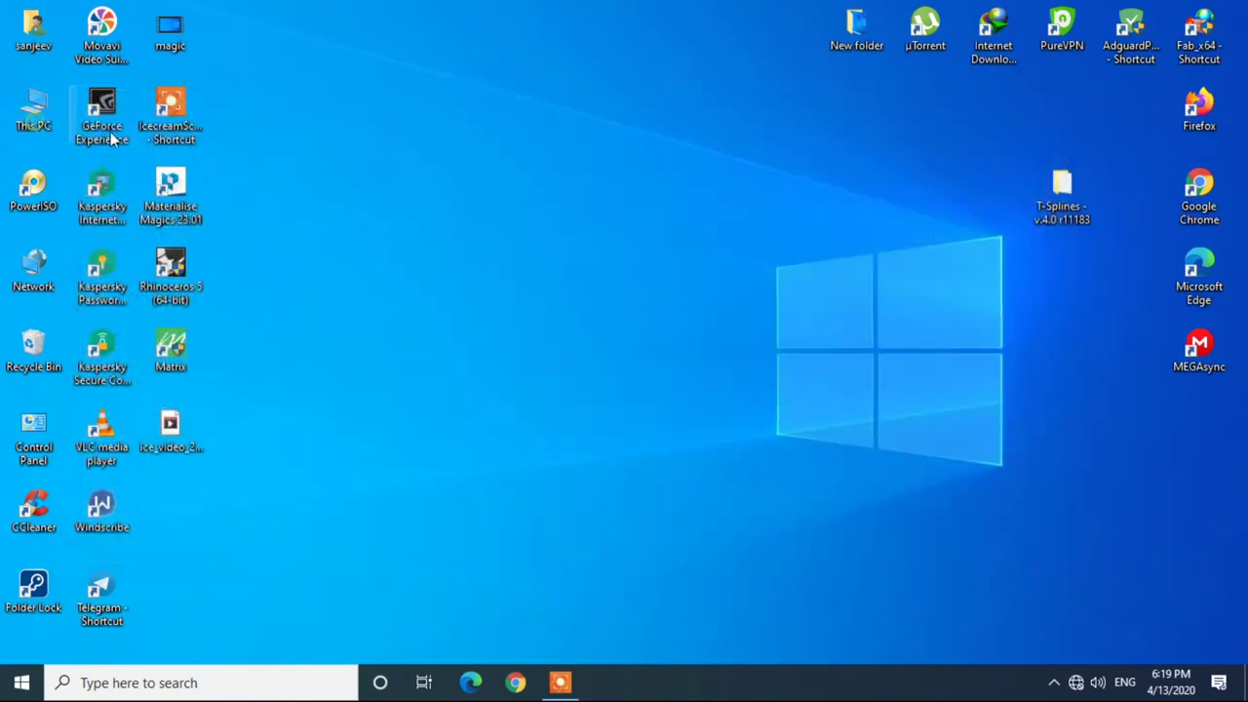
double_click(312, 470)
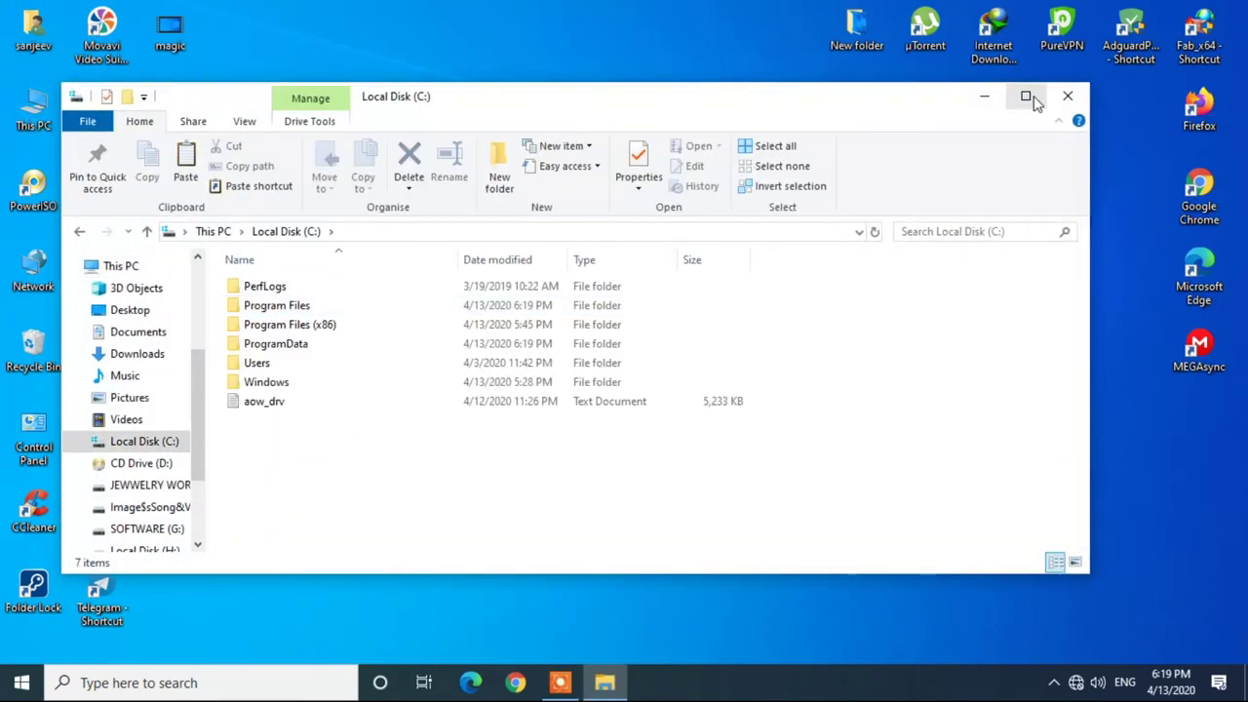
left_click(1026, 96)
double_click(293, 244)
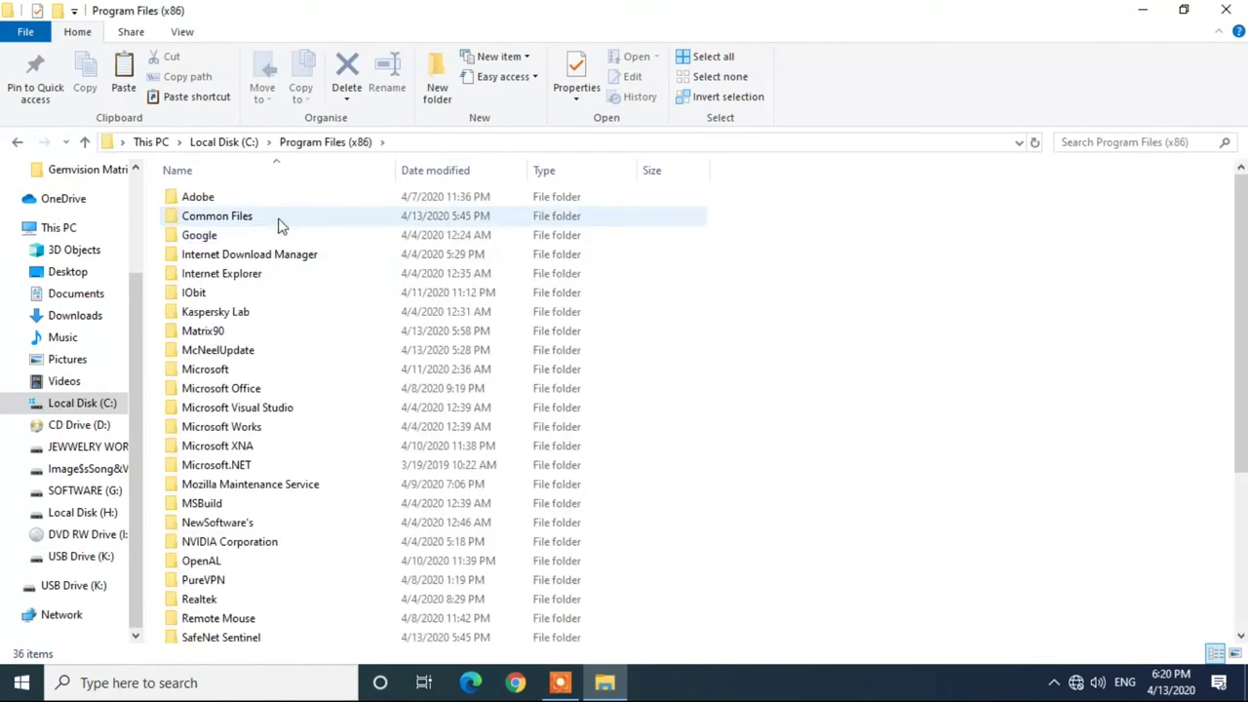
left_click(278, 223)
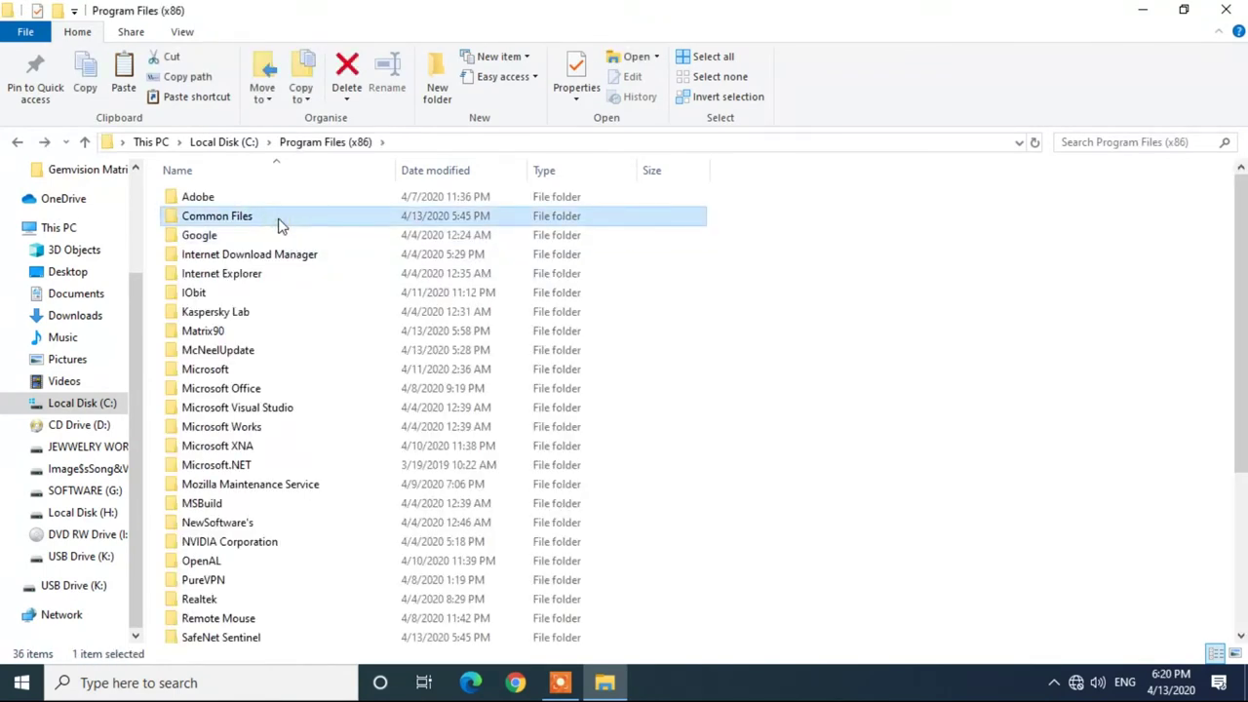
key("BackSpace")
- Paste the copied TSplines.rhp into Program Files\Autodesk\T-Splines for Rhino, overwriting the existing file, and close the folder window
double_click(244, 218)
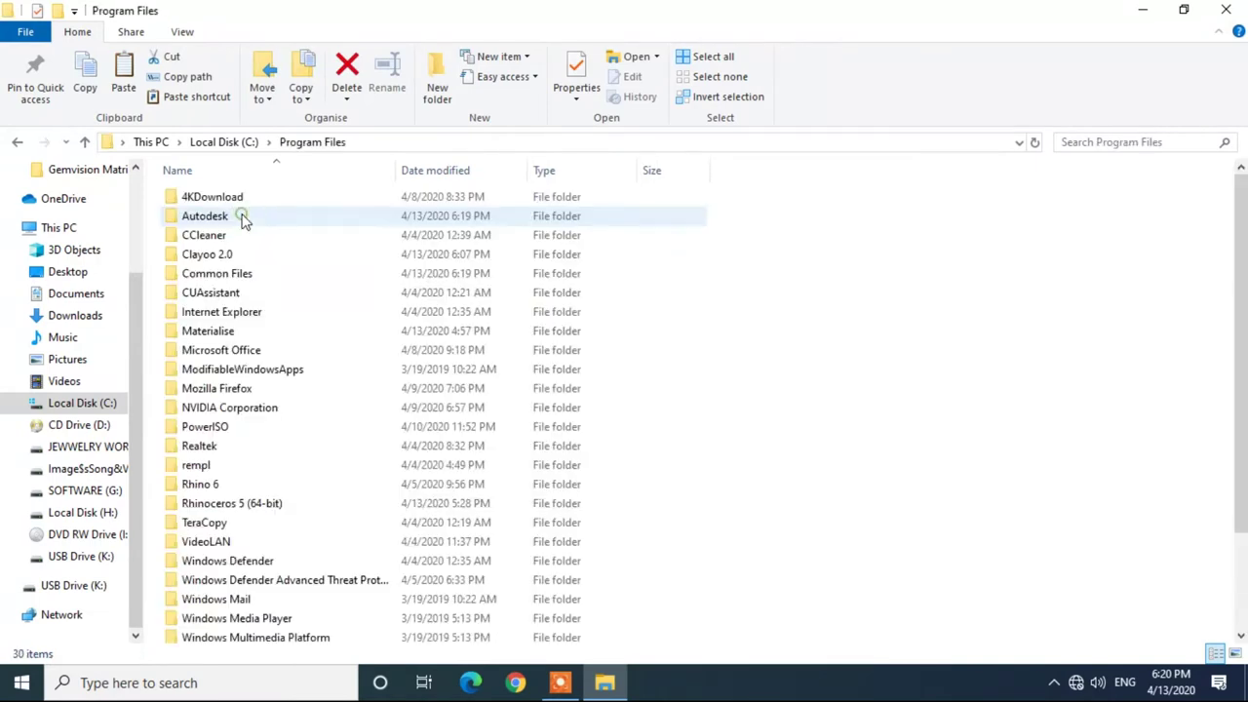
double_click(239, 223)
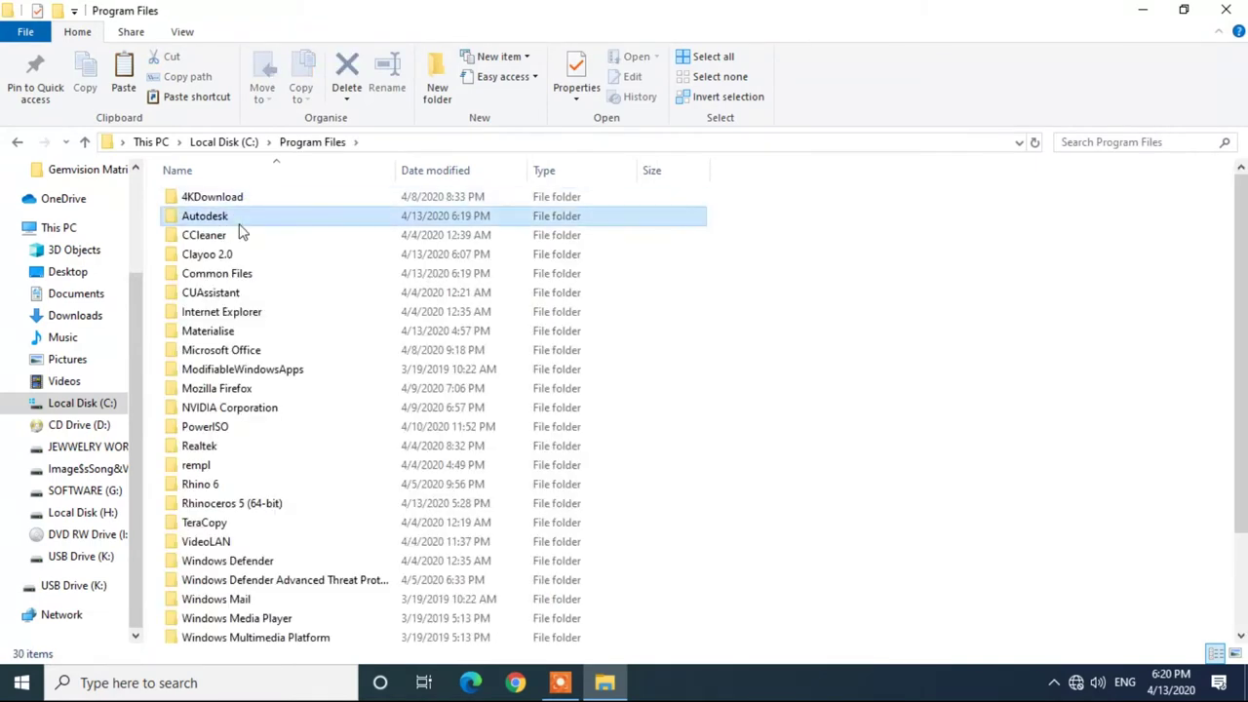
double_click(230, 199)
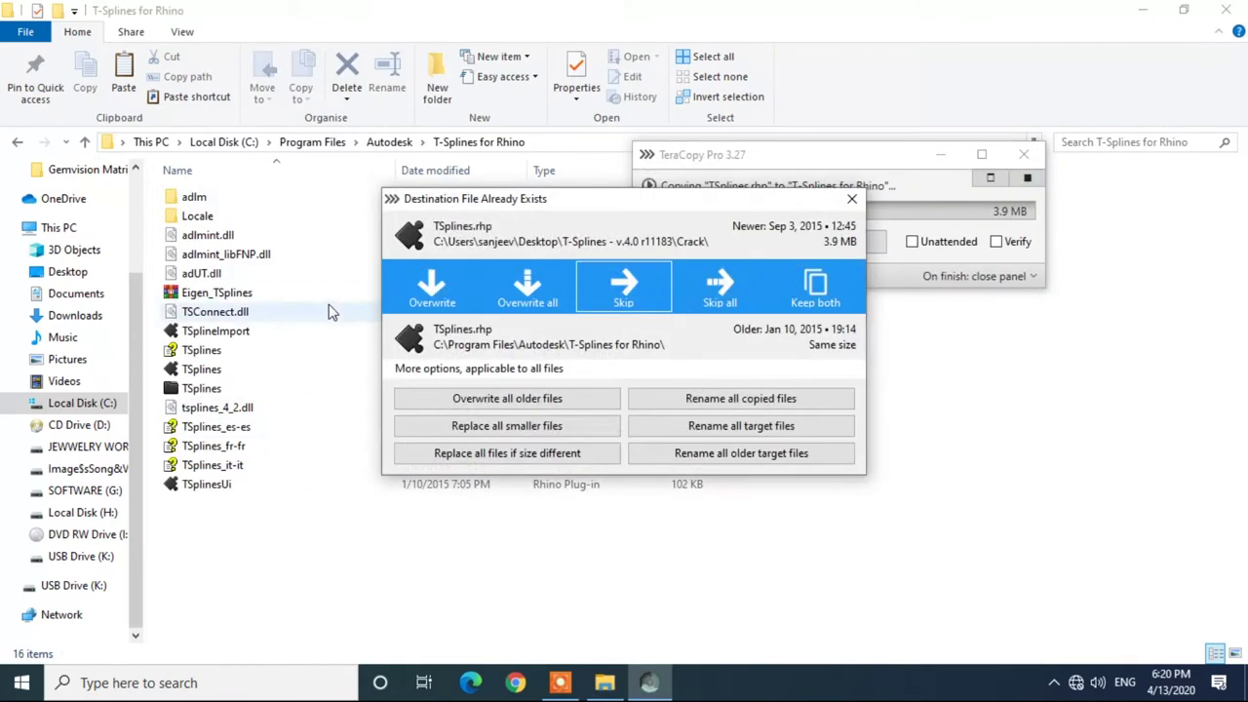
left_click(432, 291)
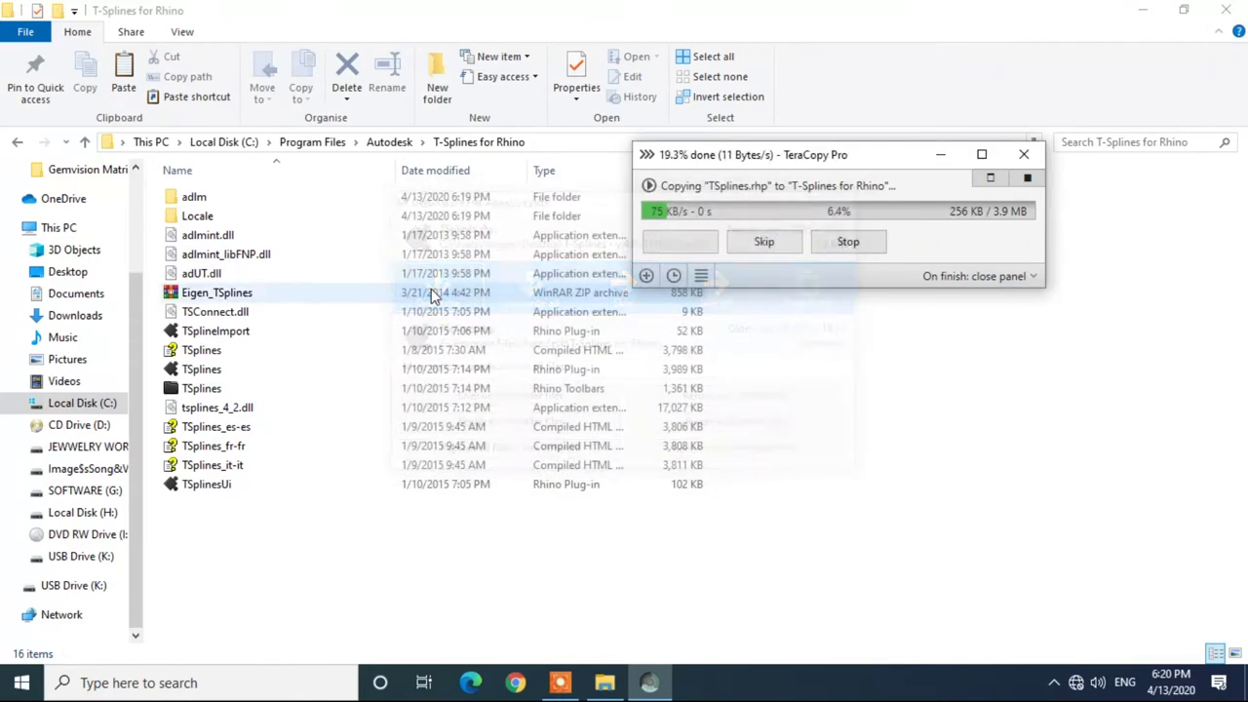
key("alt+F4")
right_click(586, 21)
left_click(629, 76)
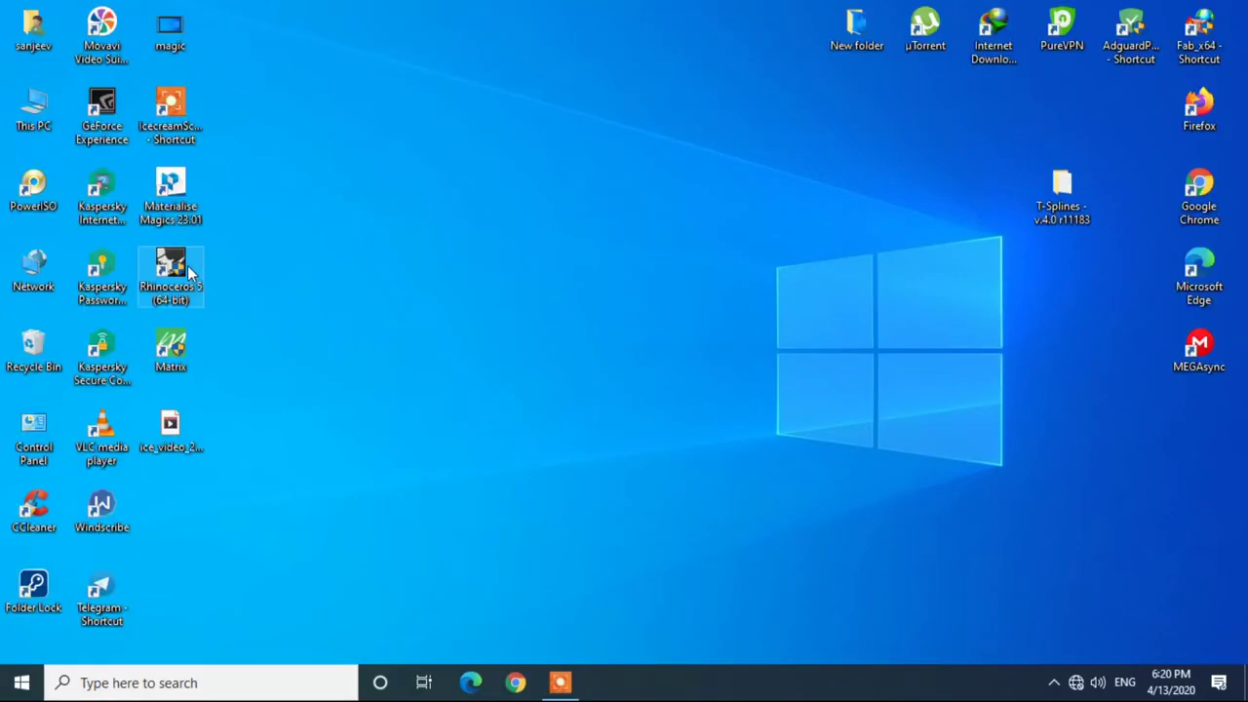
- Start Rhinoceros 5 (64-bit) with the Small Objects - Millimeters template
left_click(164, 277)
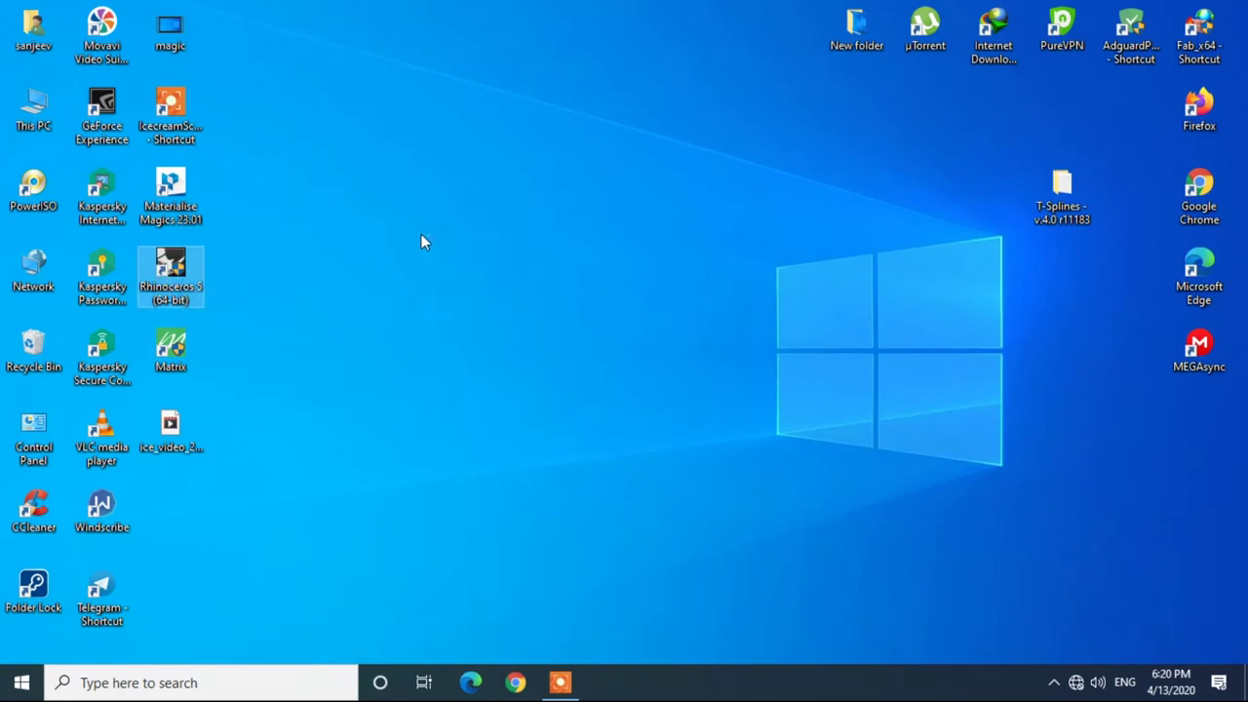
left_click(421, 241)
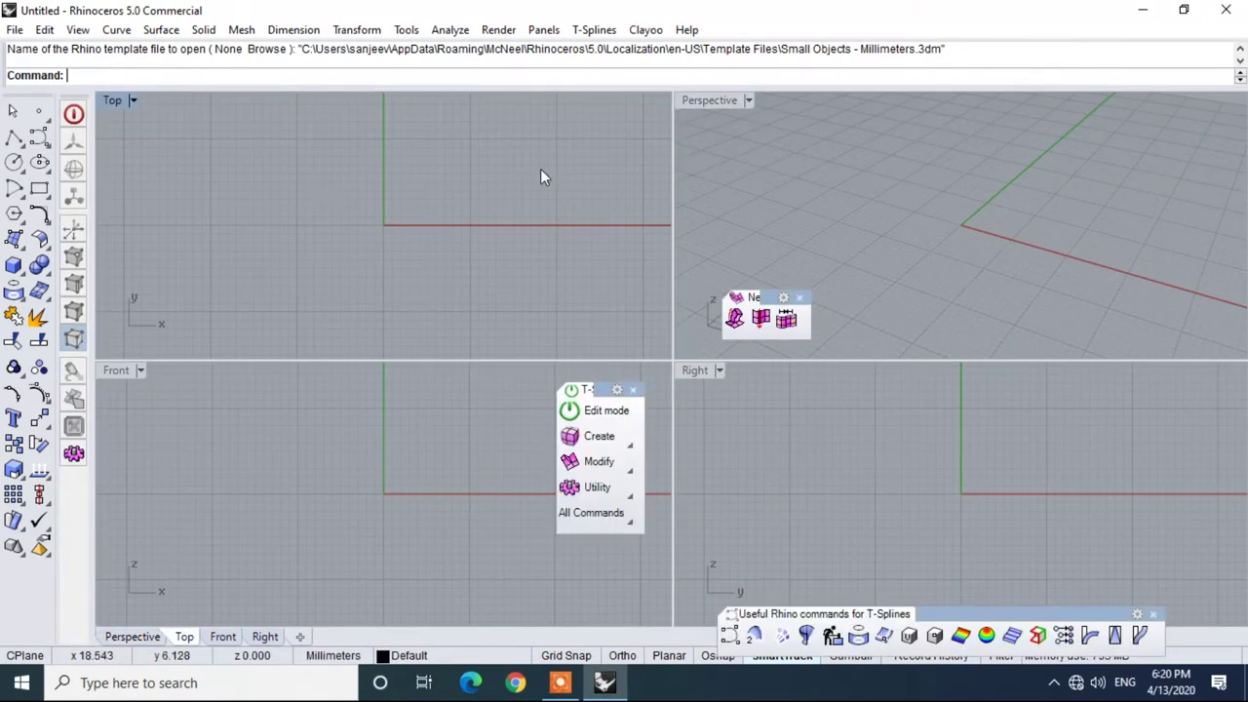
- Rearrange the floating T-Splines toolbars, closing the Useful Rhino commands for T-Splines one, and maximize the Perspective viewport
left_click_drag(599, 392, 374, 167)
left_click_drag(769, 298, 543, 161)
left_click(1153, 614)
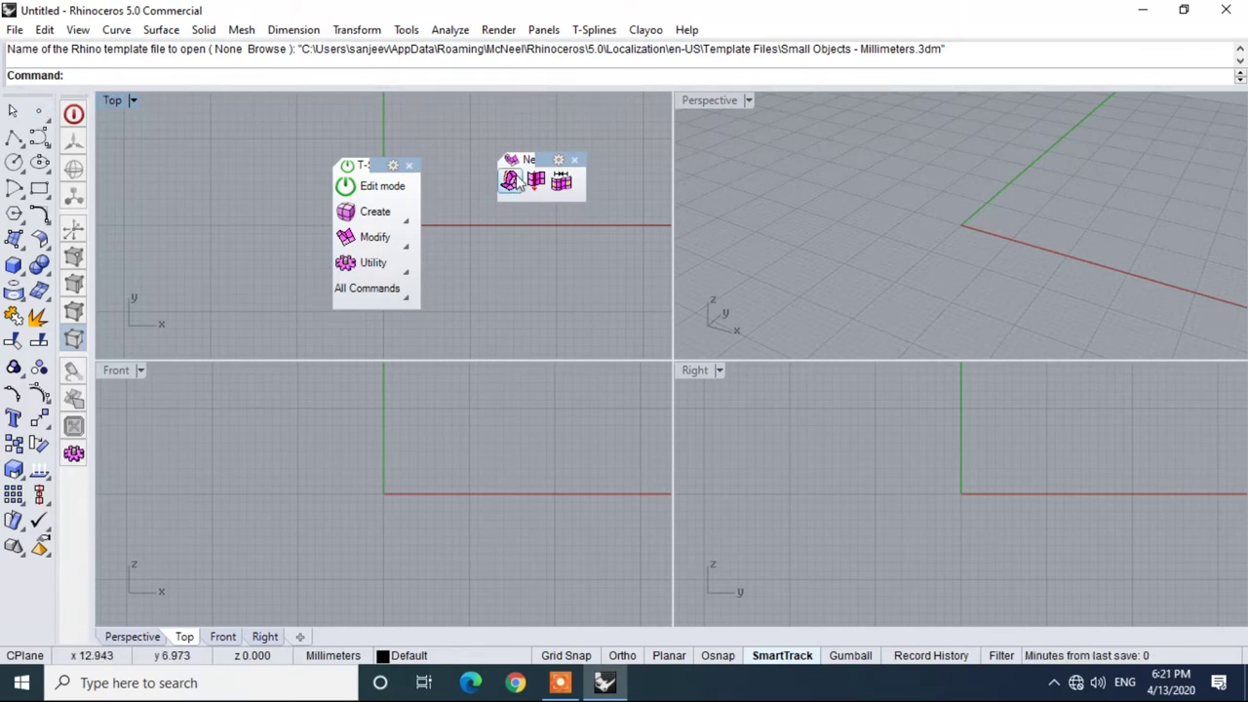
double_click(713, 101)
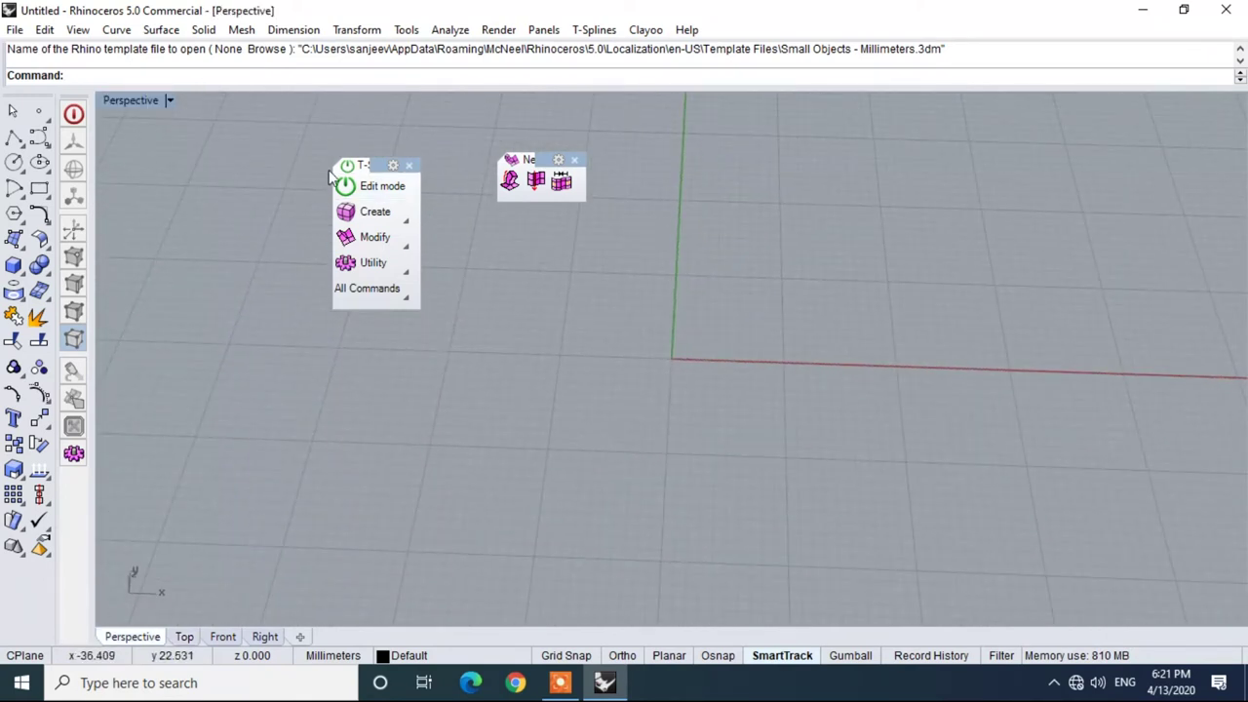
left_click_drag(378, 166, 252, 153)
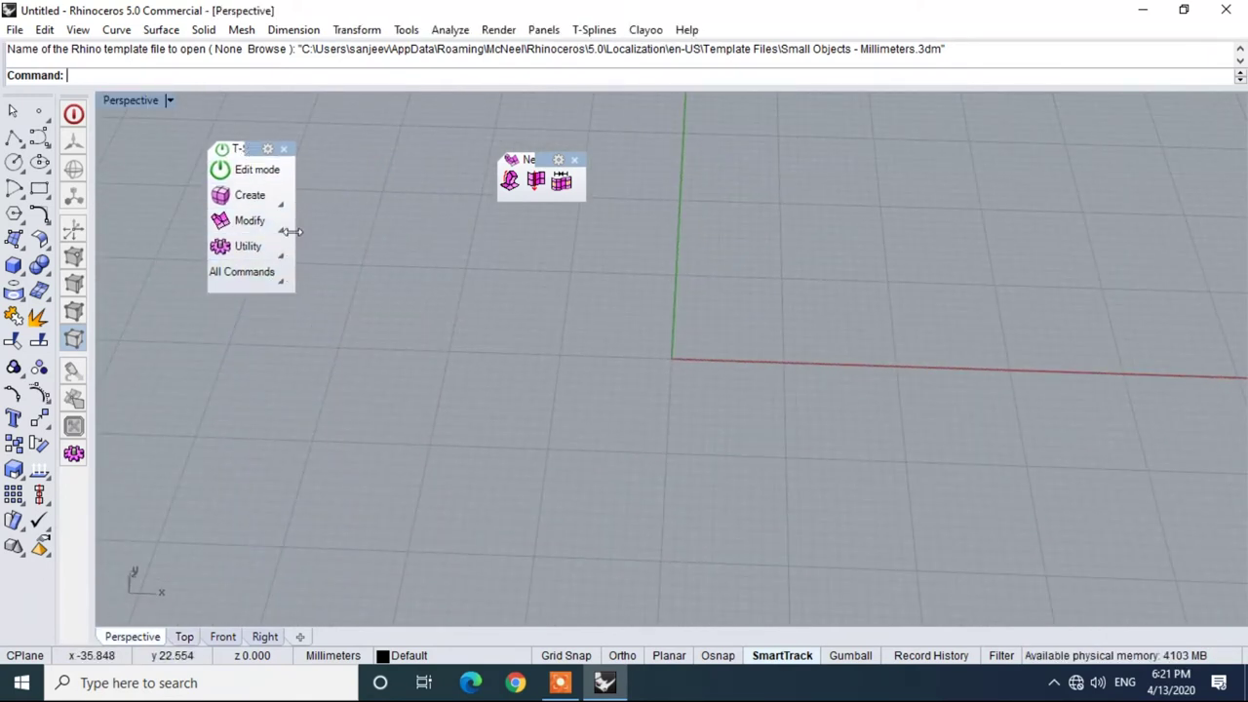
- Widen the floating T-Splines toolbar and create a smooth T-Splines box near the origin, with its height equal to its width
left_click_drag(294, 217, 375, 250)
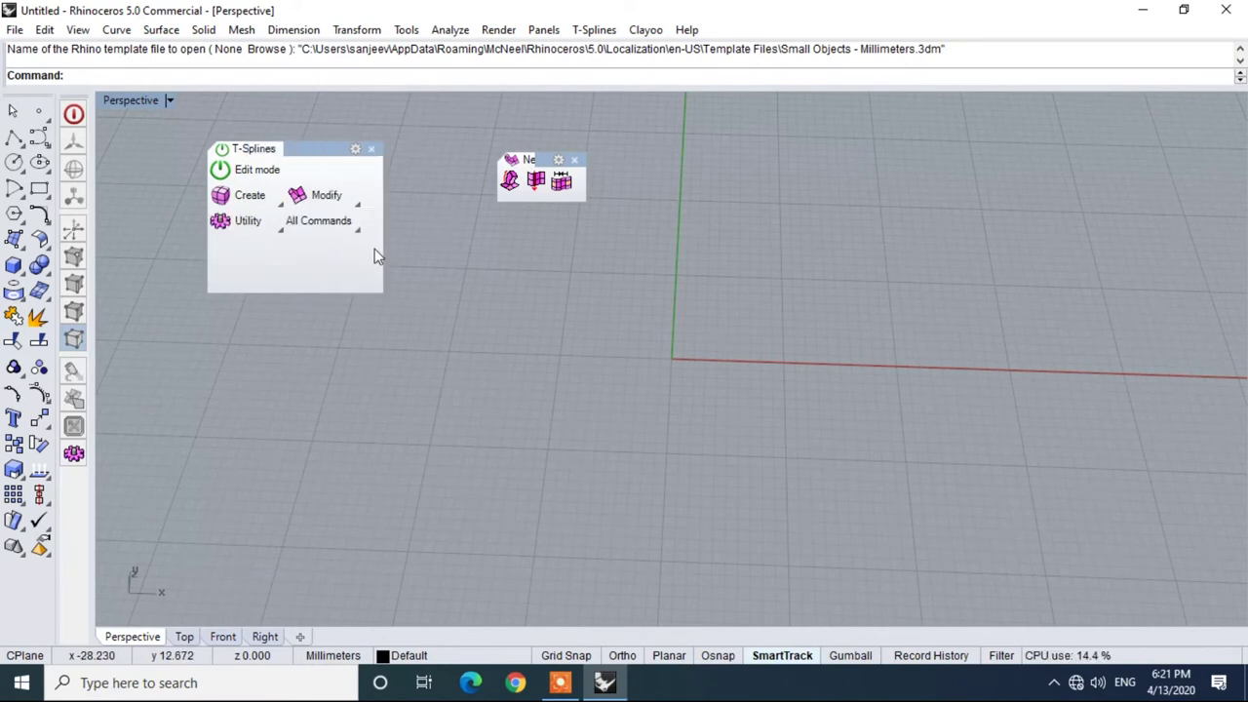
left_click(281, 204)
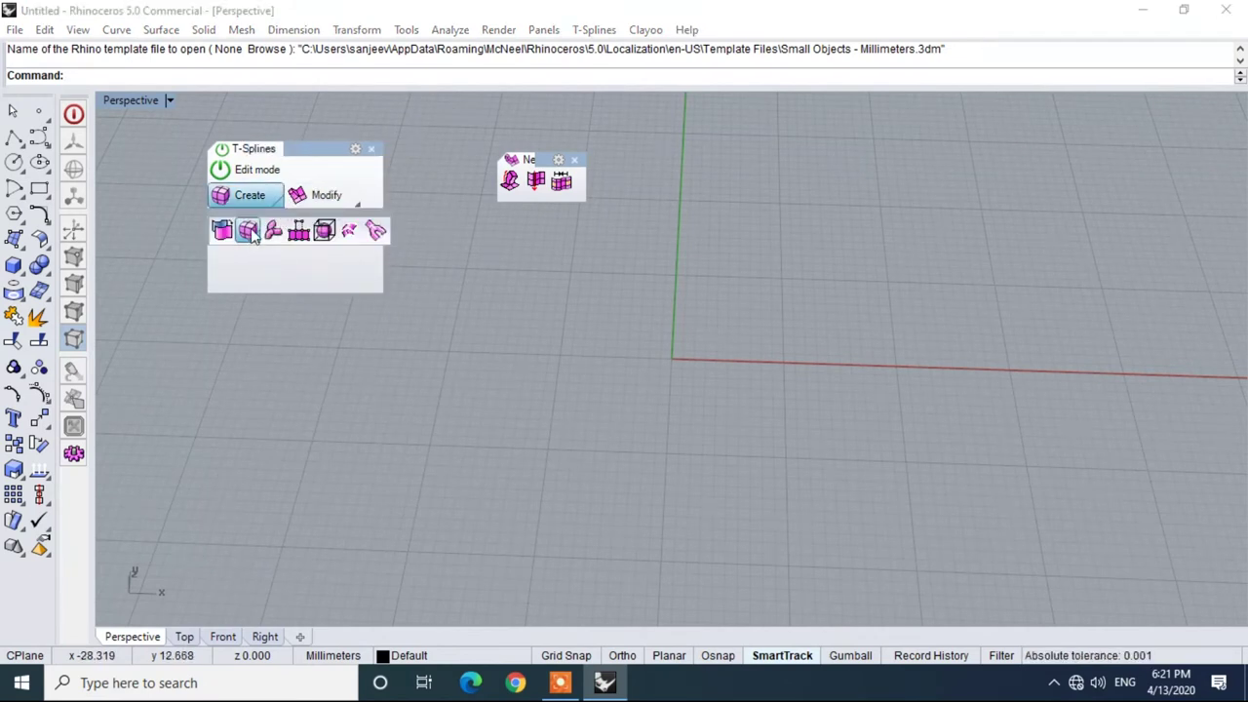
left_click(248, 230)
left_click(637, 331)
left_click(780, 323)
key("Return")
right_click_drag(712, 370, 684, 342)
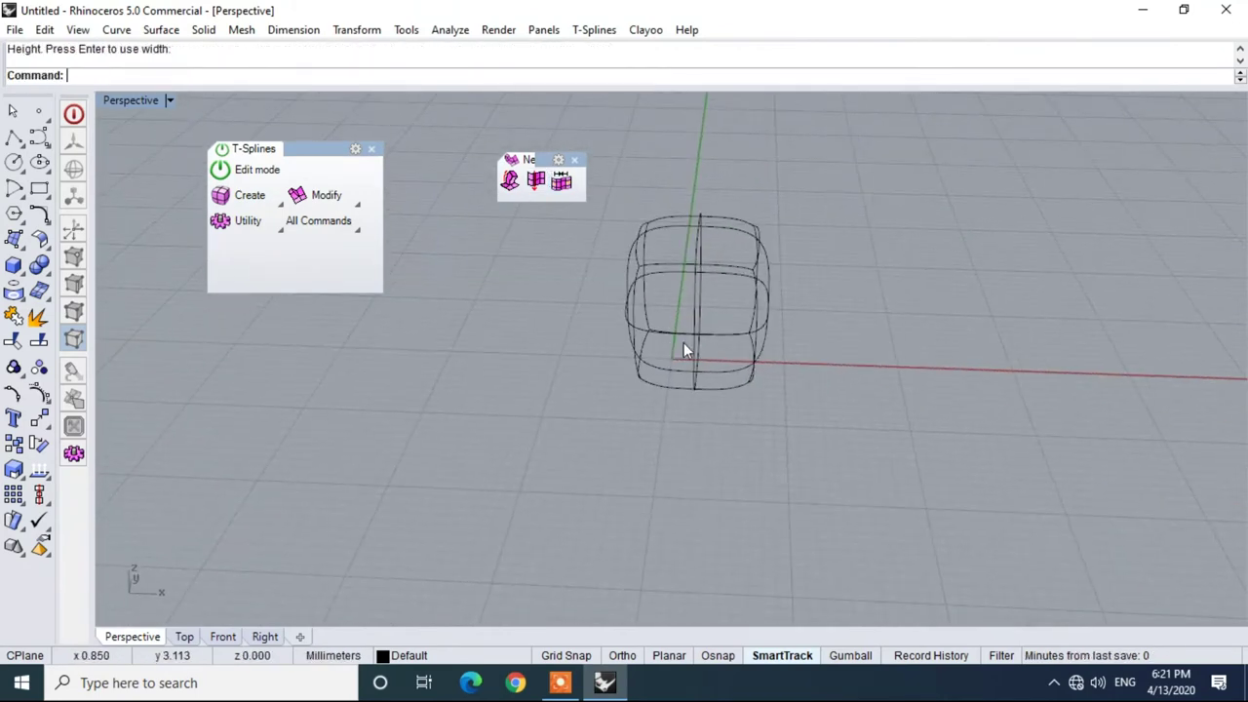
- Set the Perspective viewport's display mode to Shaded and view the box at an angle
left_click(127, 105)
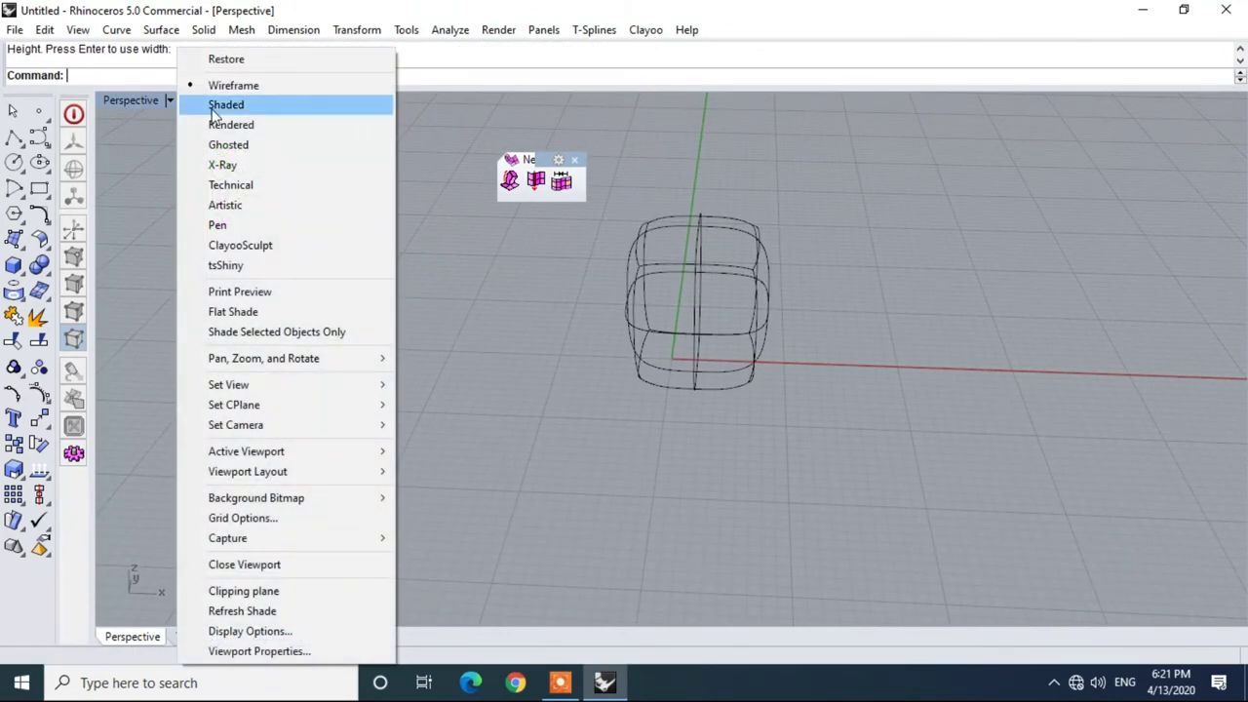
left_click(225, 104)
right_click_drag(780, 281, 611, 231)
scroll(721, 308, "up", 3)
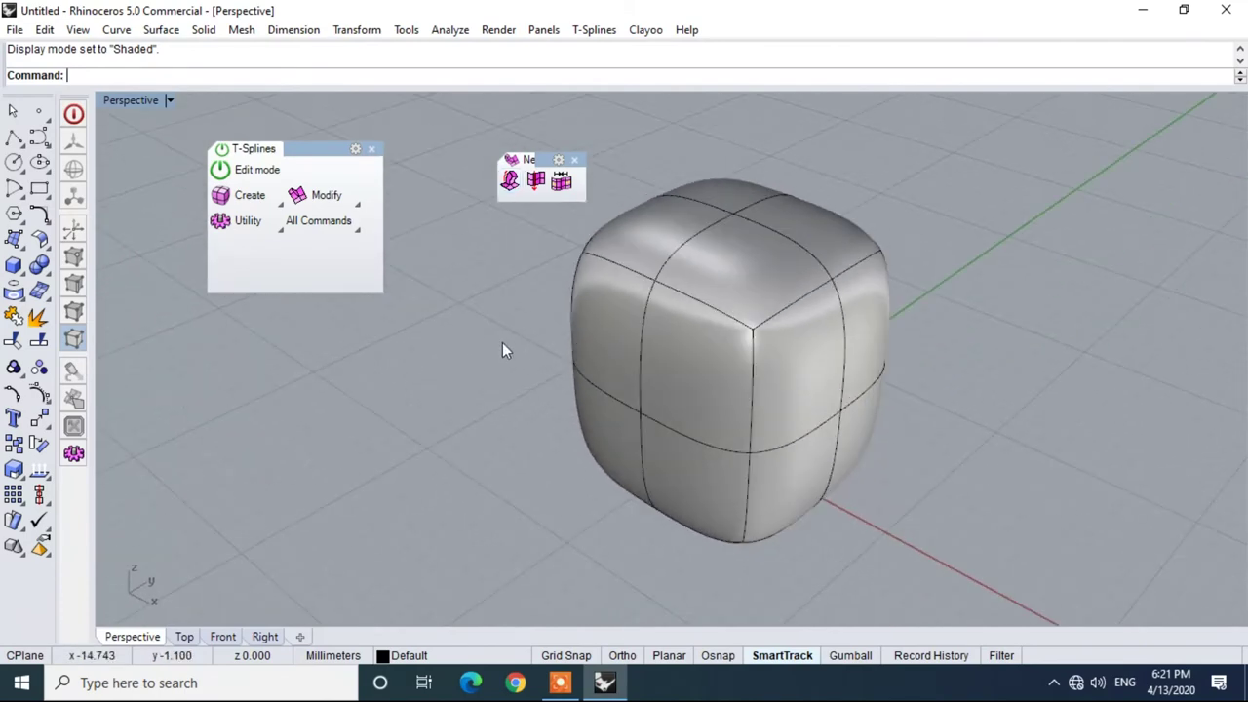
- Detach the Create toolbar below the T-Splines toolbar and append a four-cornered T-Splines face beside the box, near the red axis
left_click(281, 204)
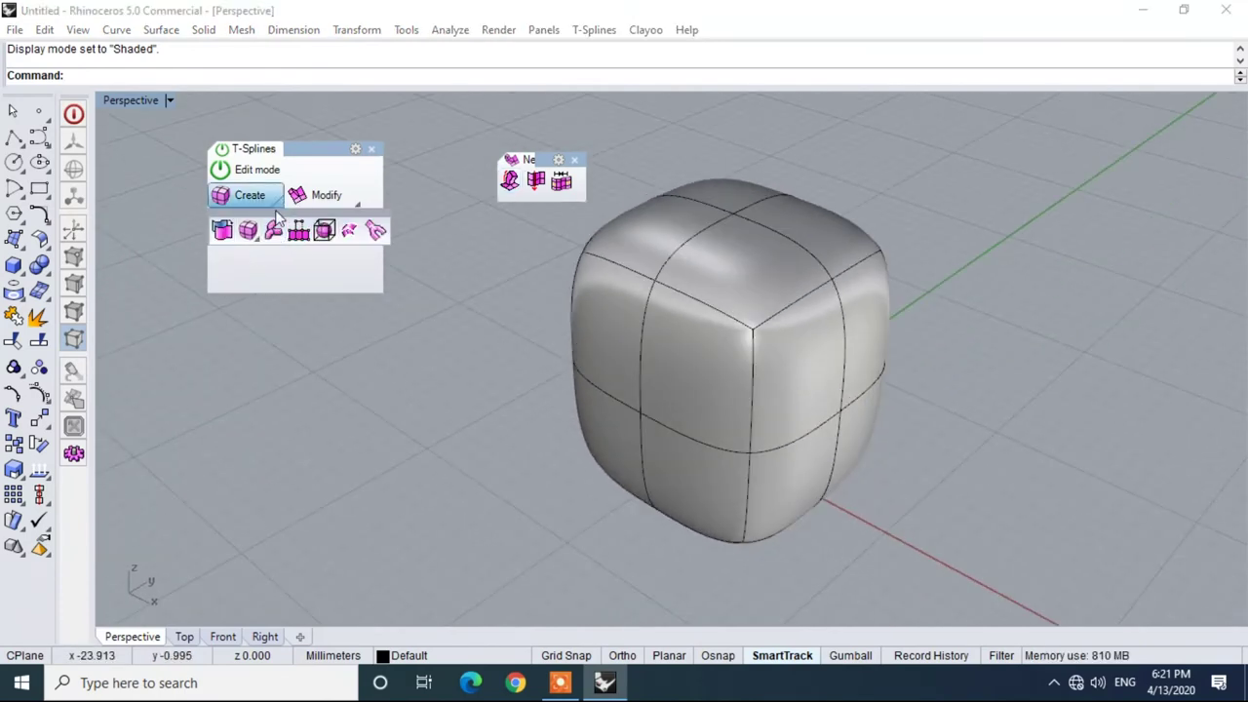
left_click_drag(277, 243, 180, 316)
left_click(201, 345)
scroll(658, 331, "down", 2)
right_click_drag(658, 331, 942, 390)
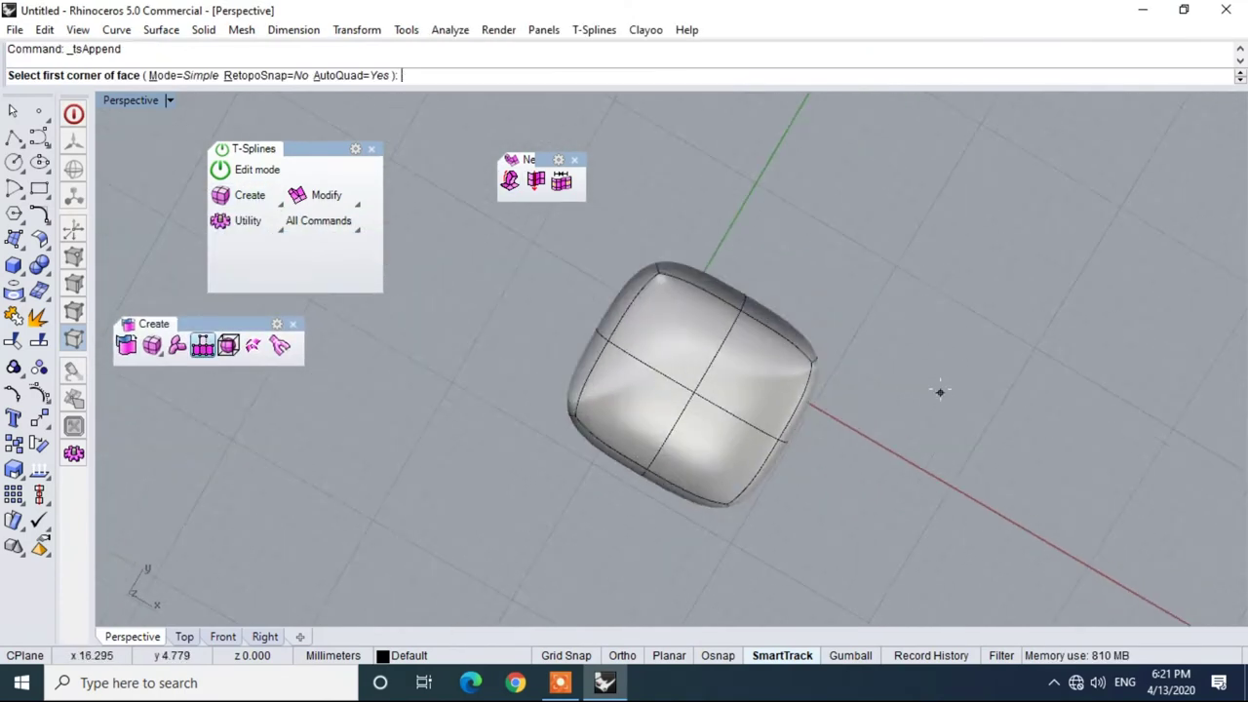
scroll(942, 390, "up", 2)
left_click(917, 356)
left_click(944, 442)
left_click(1041, 400)
left_click(1009, 345)
key("Return")
- Append a second, larger four-cornered T-Splines face on the side of the box away from the red axis
key("Return")
left_click(882, 261)
left_click(991, 216)
left_click(894, 135)
left_click(819, 183)
key("Return")
- Thicken the larger flat face into a T-Splines body with a freely picked thickness, and select the remaining flat face
left_click(776, 300)
left_click(885, 184)
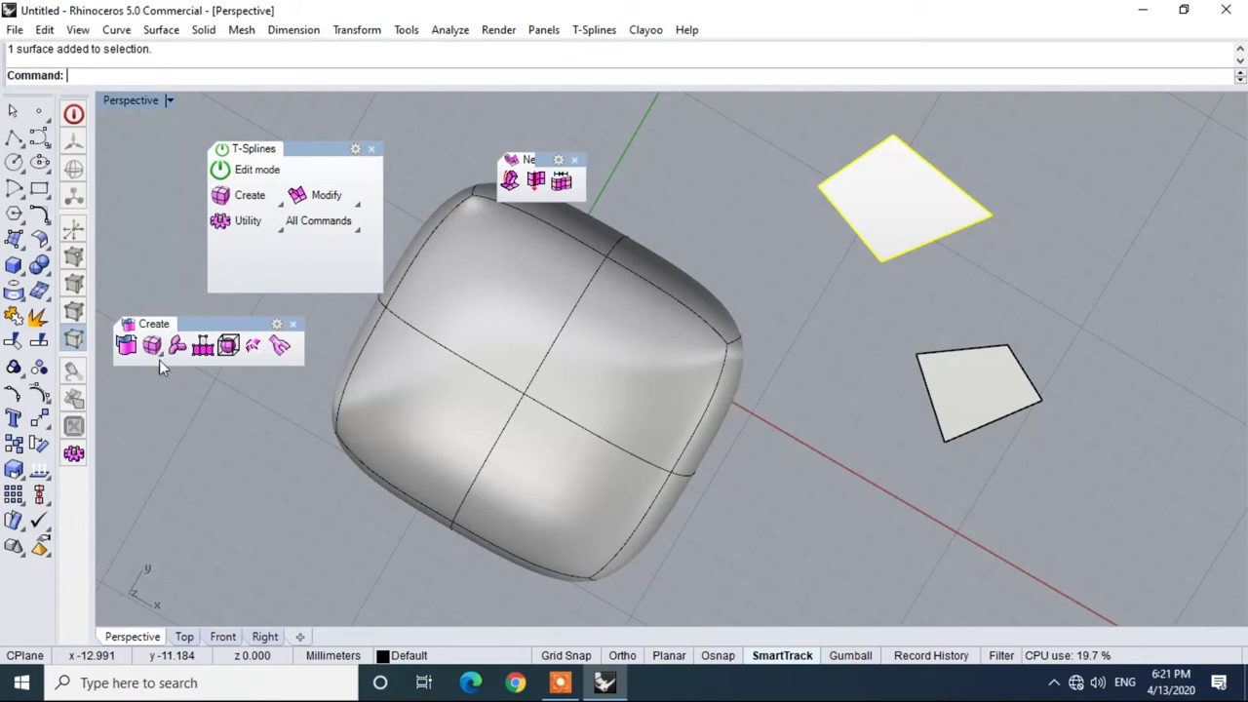
left_click(279, 202)
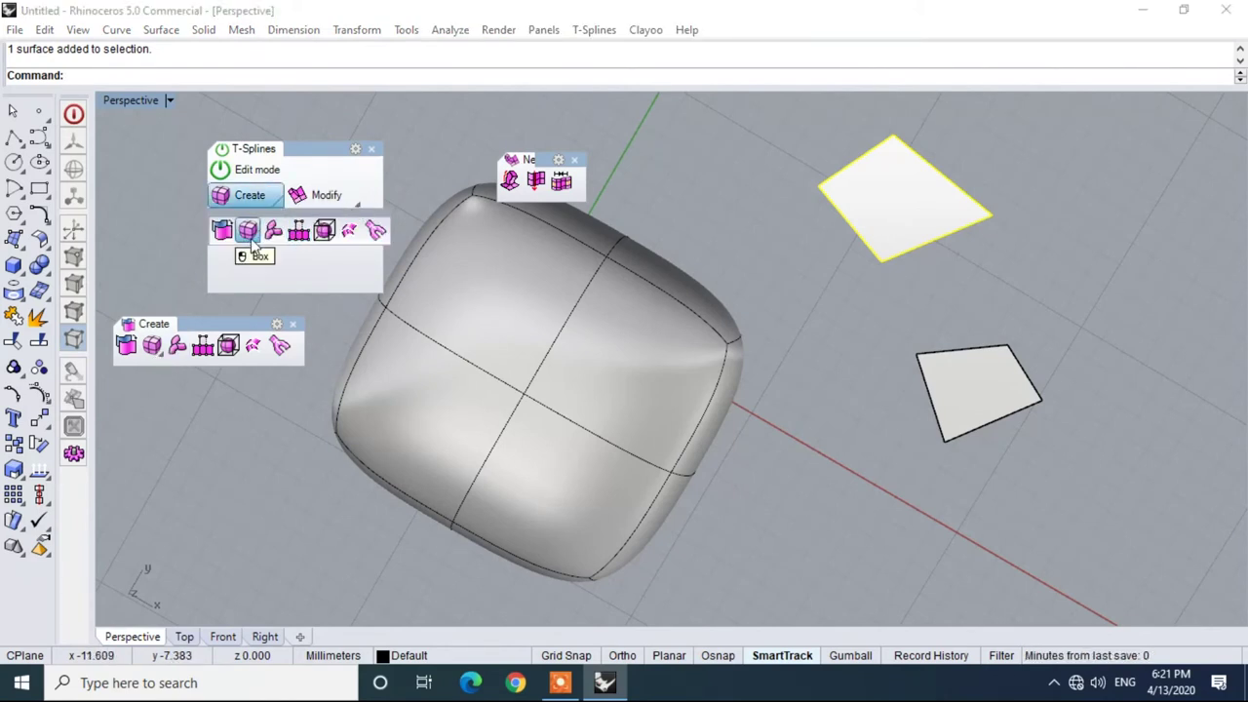
left_click(249, 232)
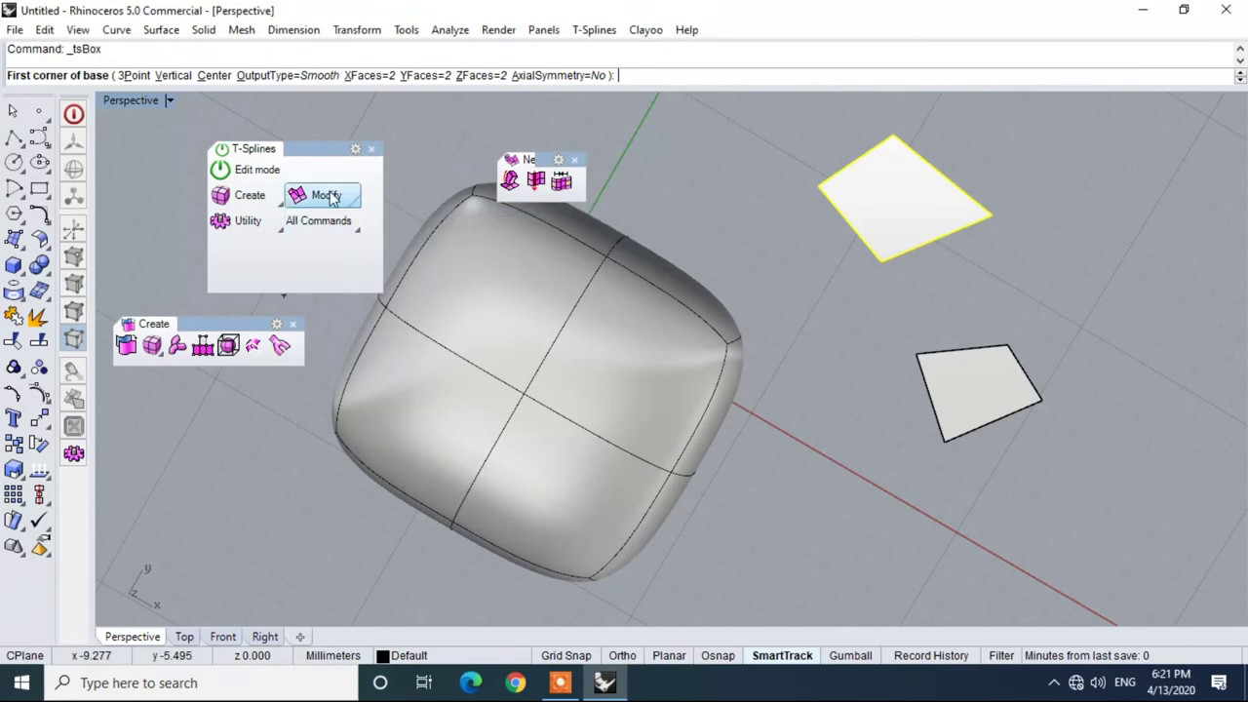
left_click(357, 201)
left_click(395, 227)
right_click_drag(878, 507, 941, 599)
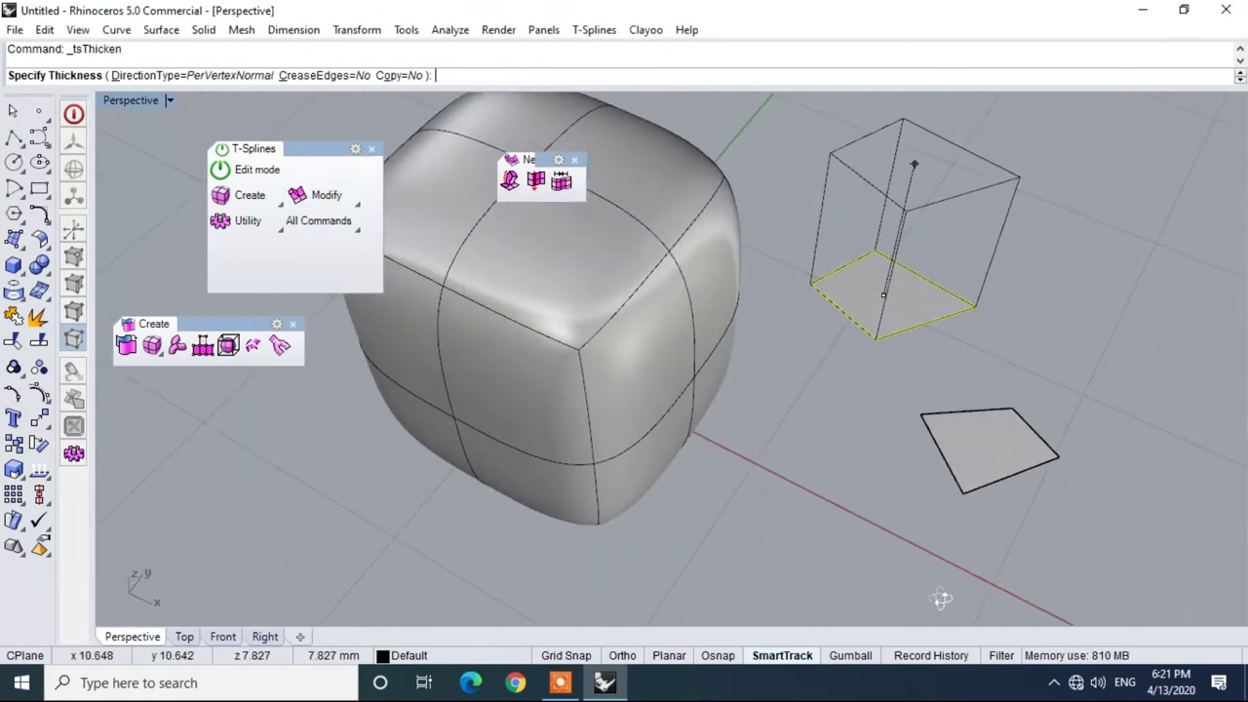
left_click(884, 239)
scroll(962, 316, "up", 3)
right_click_drag(962, 316, 326, 134)
left_click(550, 297)
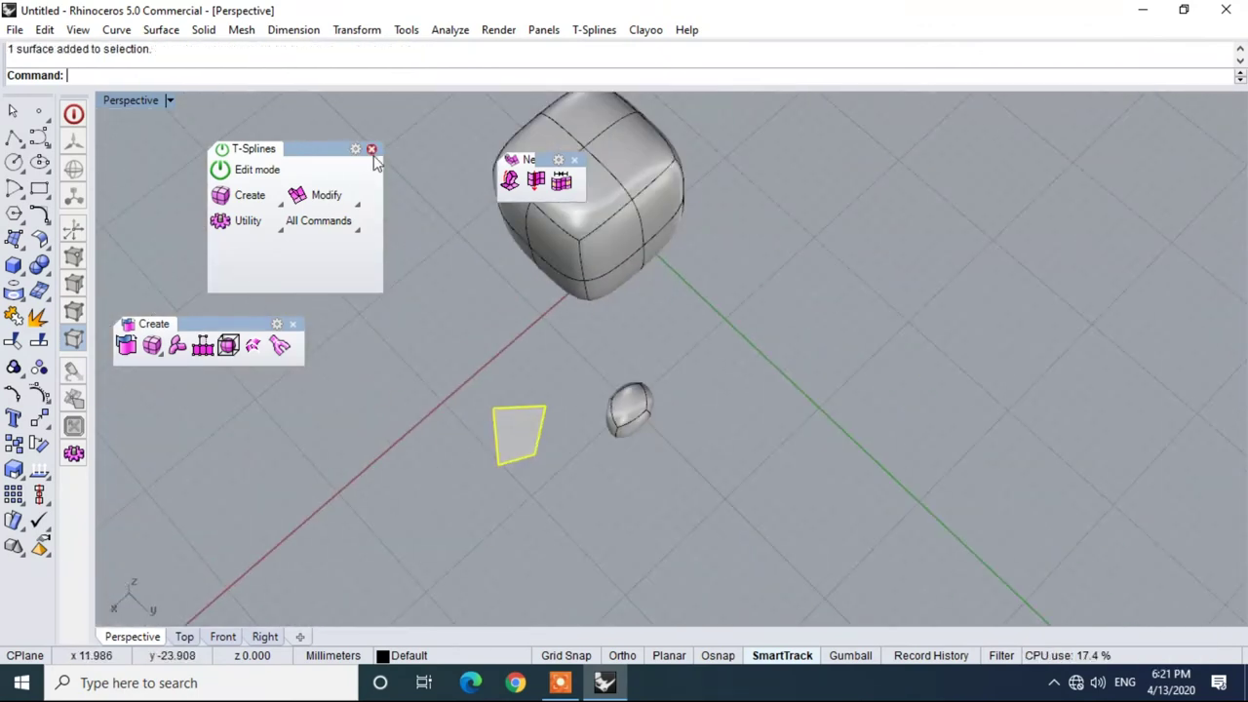
- Close all three floating T-Splines toolbars, including the Create toolbar
left_click(371, 149)
left_click(292, 324)
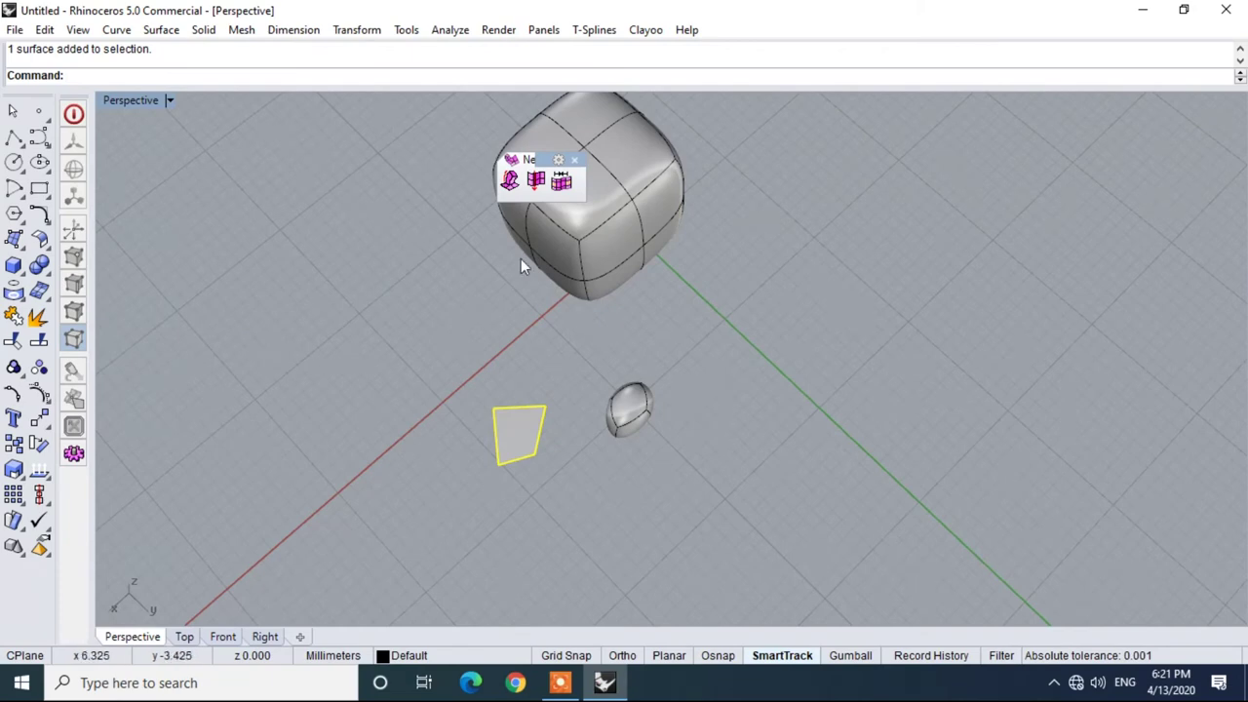
left_click(577, 163)
- Exit Rhinoceros without saving the untitled model and report to the Program Compatibility Assistant that the program worked correctly
left_click(1226, 10)
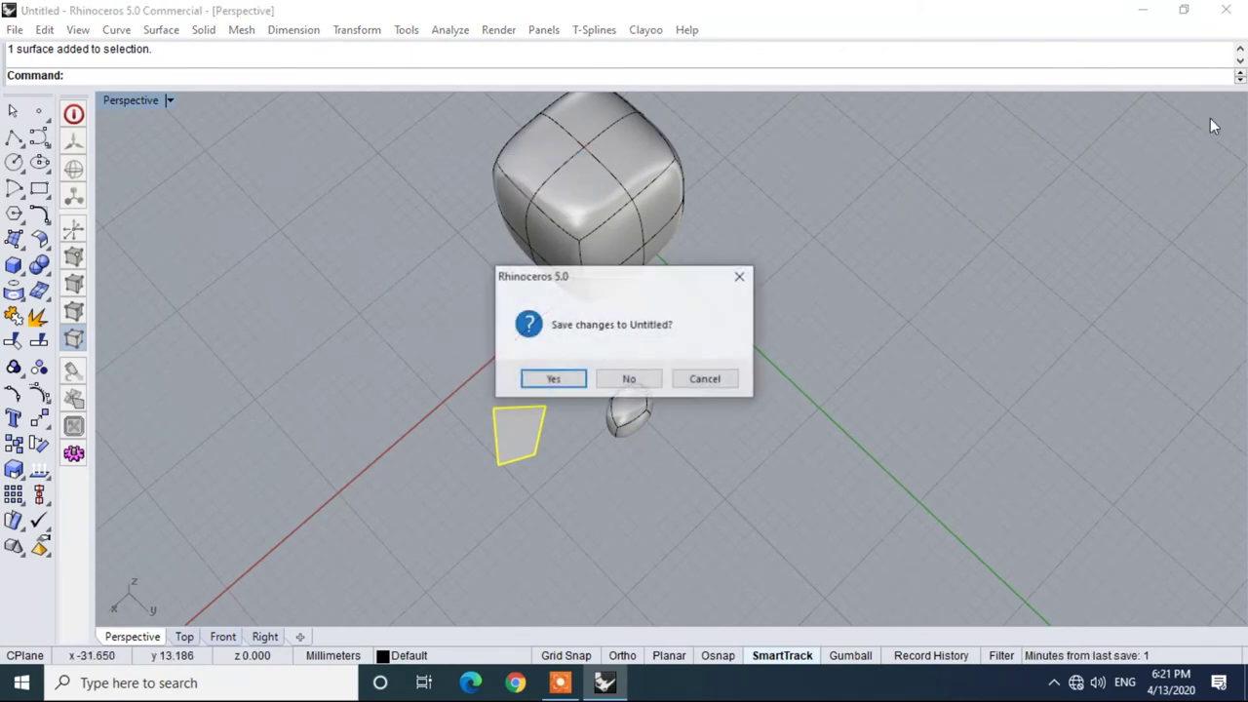
left_click(629, 379)
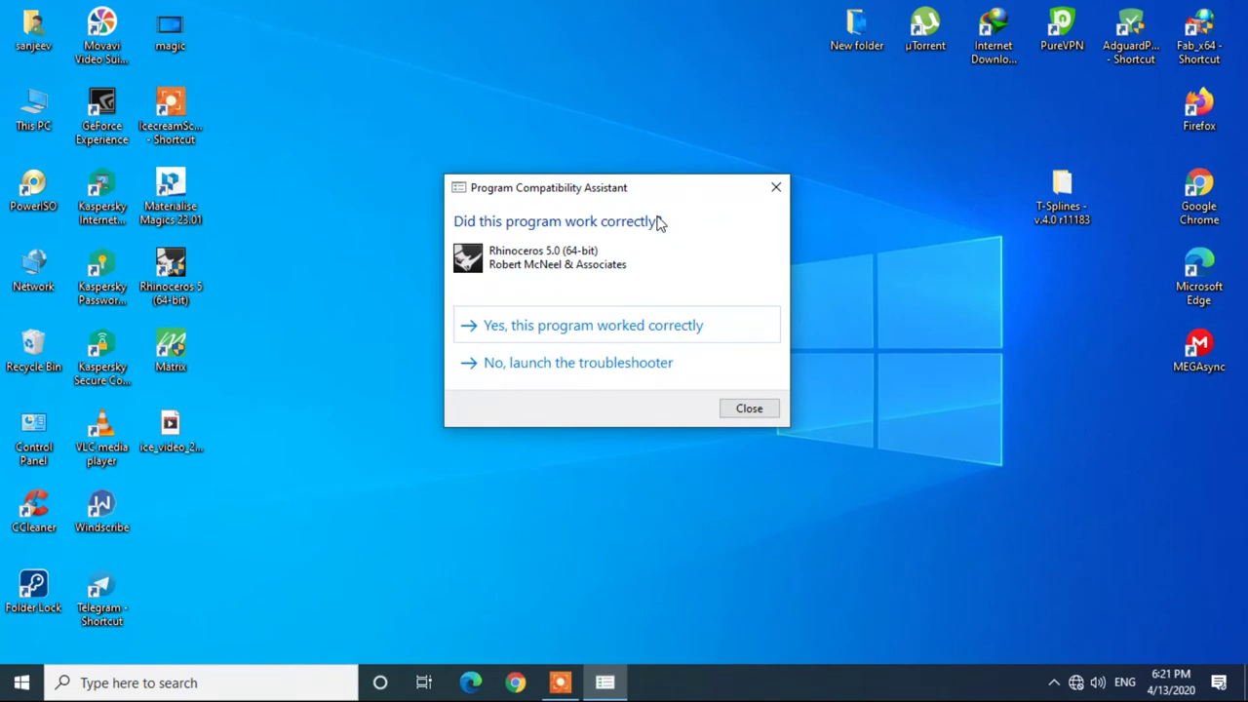
left_click(578, 332)
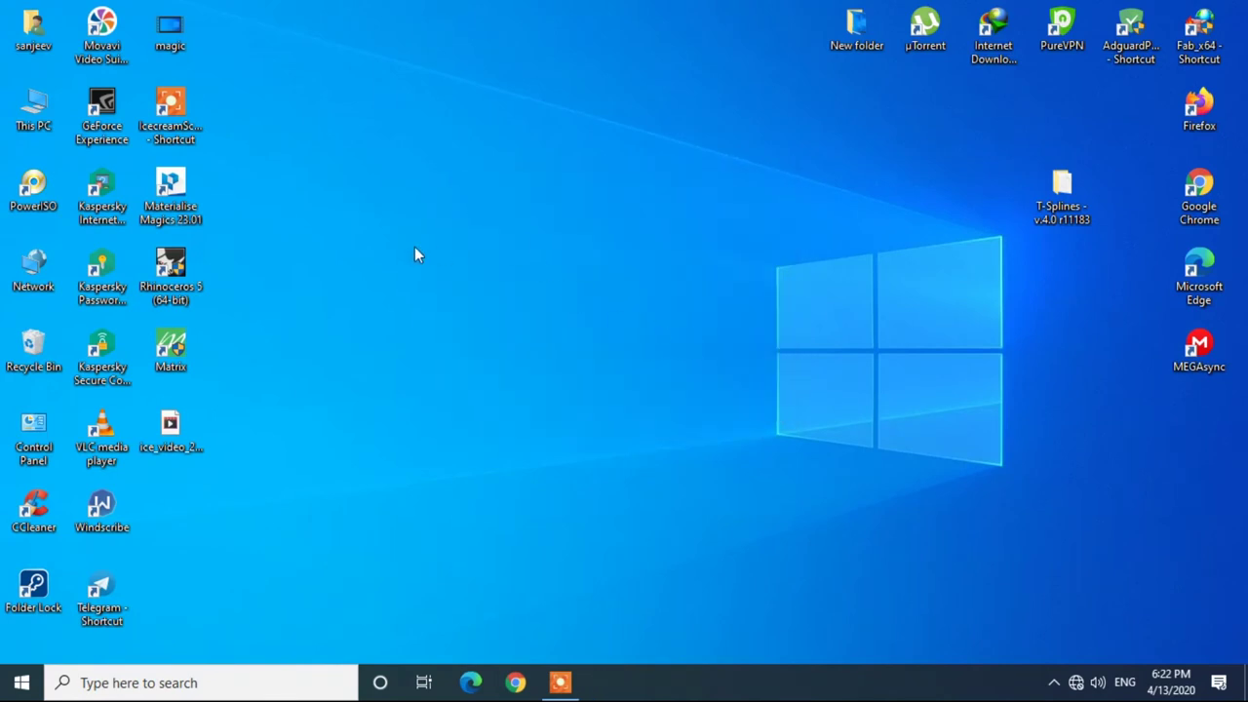